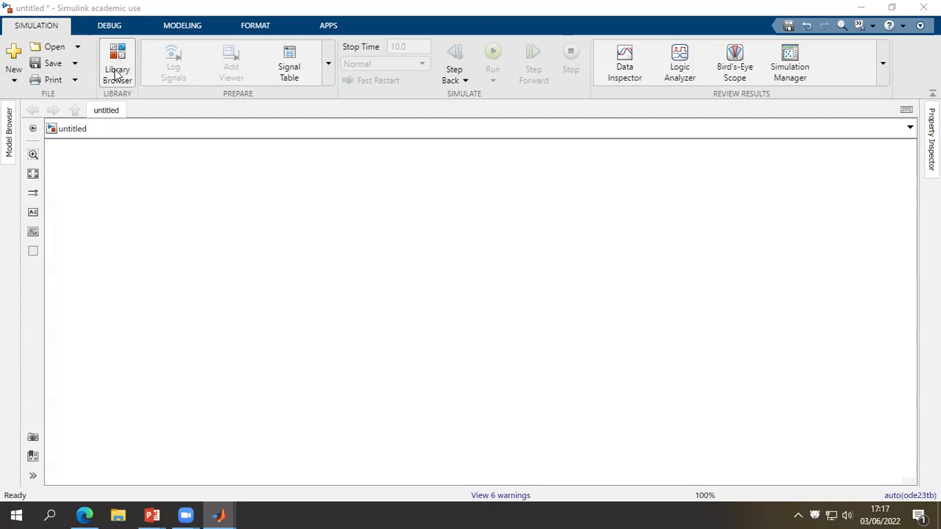
Step: Search the block library for "ac voltage"
left_click(116, 72)
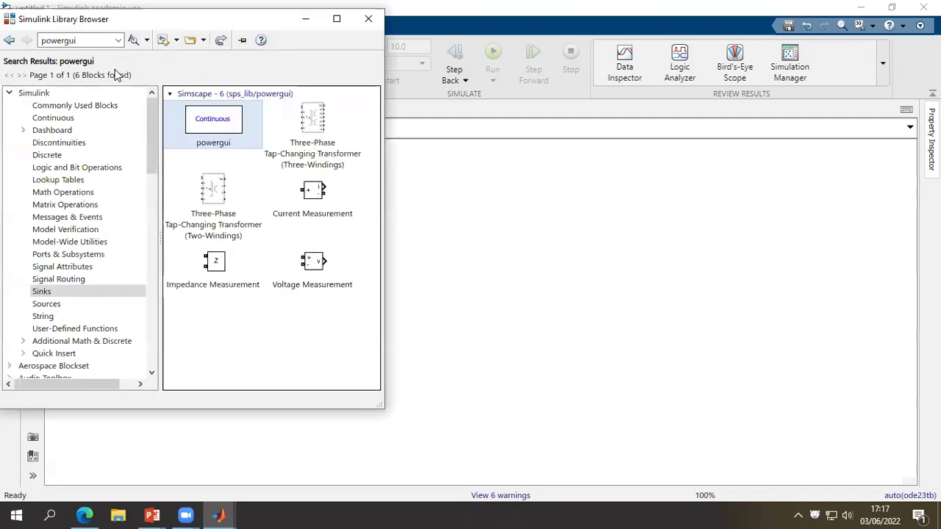
left_click(88, 42)
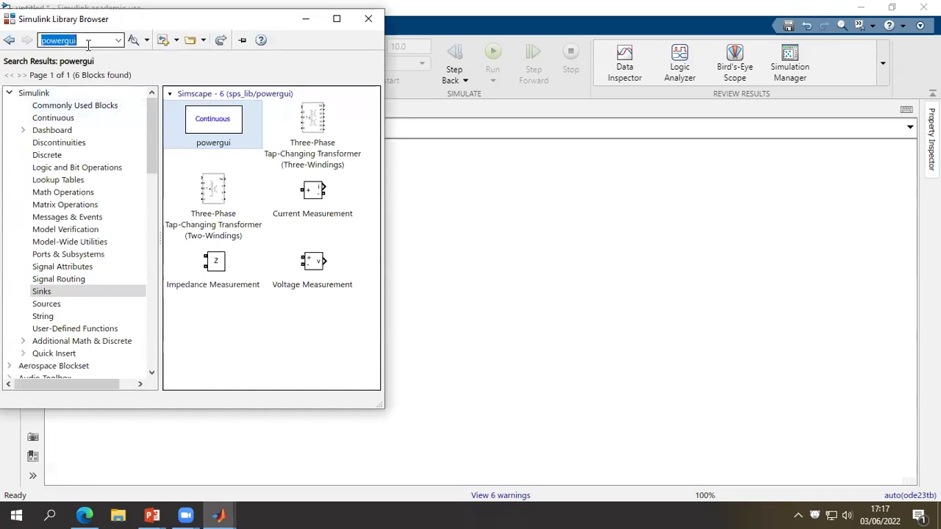
key("BackSpace")
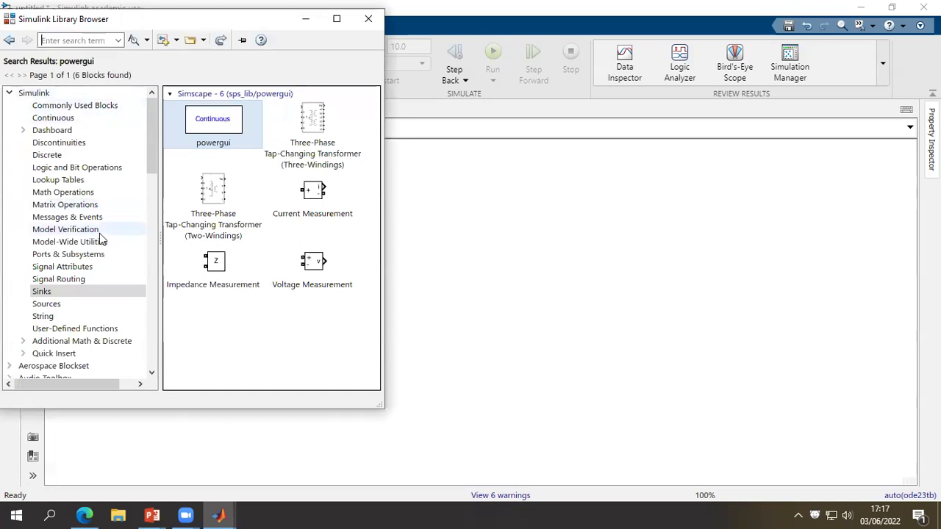
type("ac voltage")
key("Return")
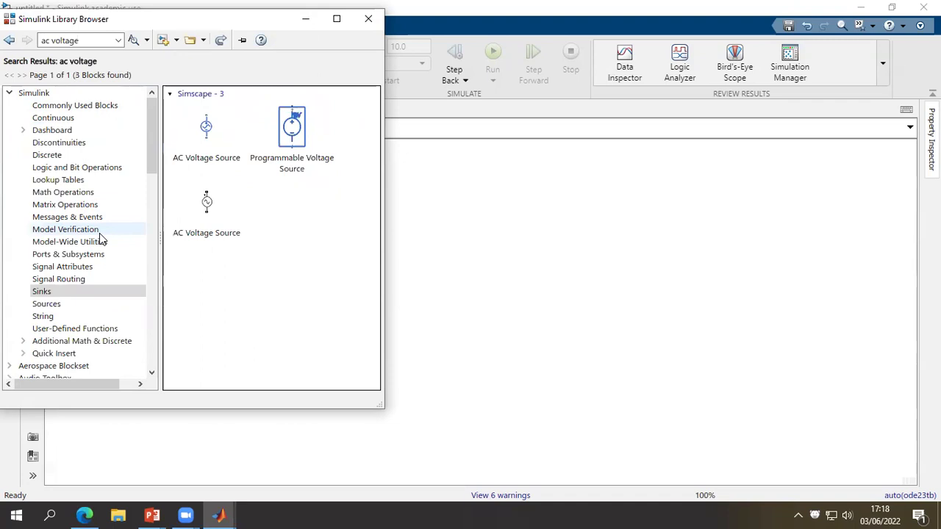
Step: Add the black AC Voltage Source block from the sps_lib Sources library to the model and place it left of the canvas centre
left_click(211, 214)
right_click(211, 214)
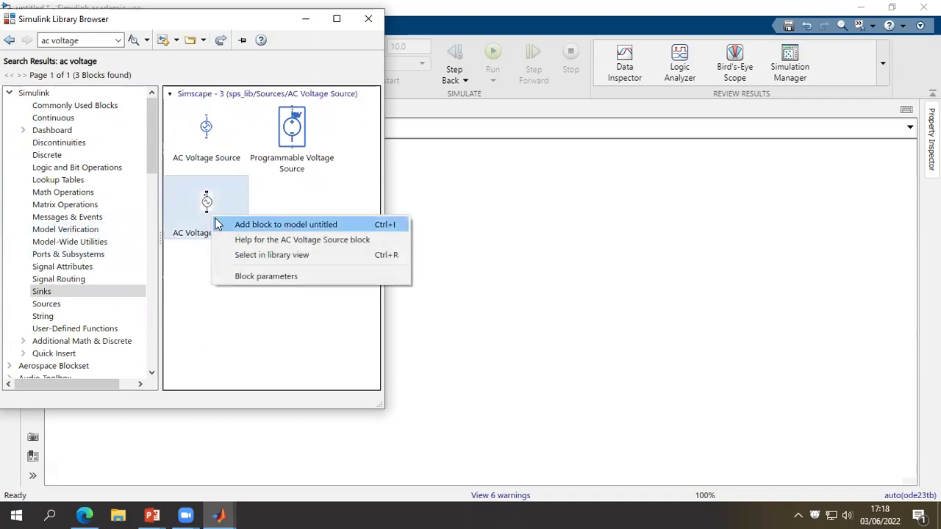
left_click(221, 224)
left_click(468, 372)
left_click_drag(479, 311, 350, 269)
left_click(438, 303)
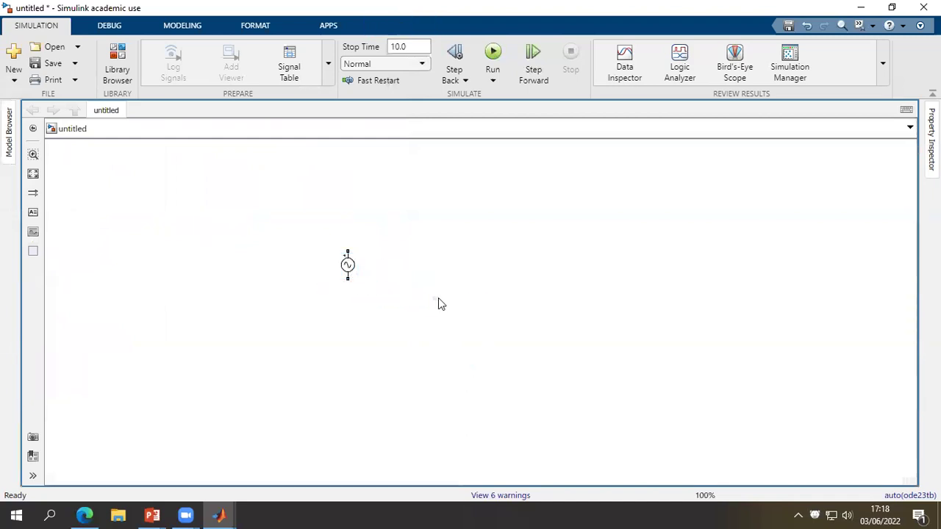
Step: Rotate the AC voltage source so its terminals lie horizontally and copy it twice below to form a column of three sources
left_click(349, 268)
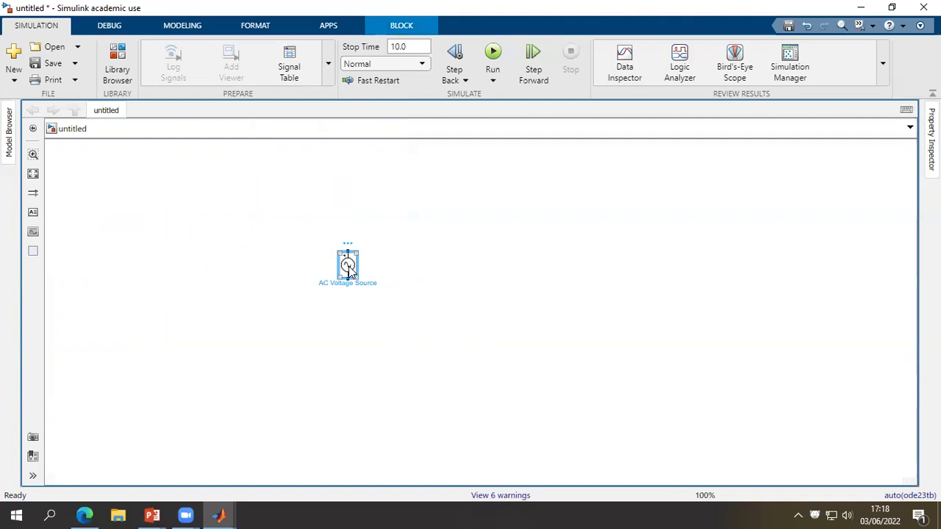
key("ctrl+r")
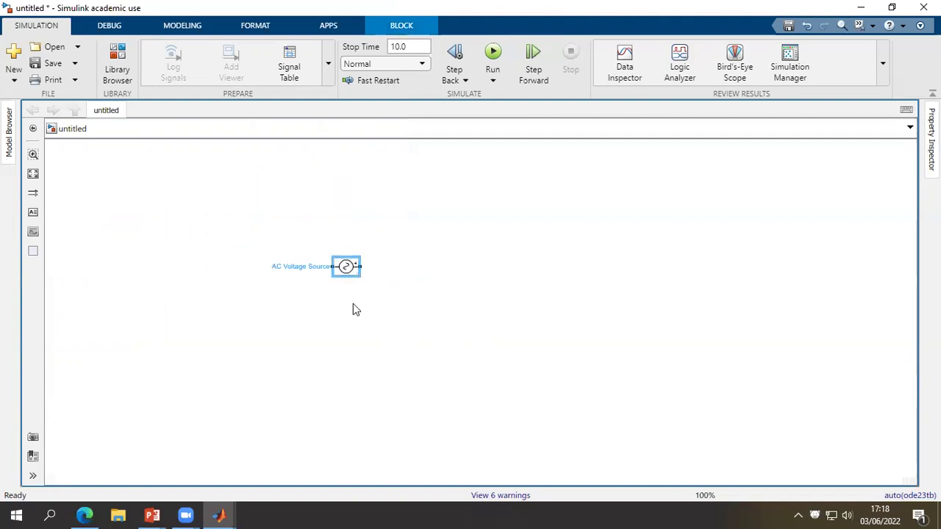
mouse_move(348, 271)
left_click_drag(349, 271, 346, 325)
left_click(395, 355)
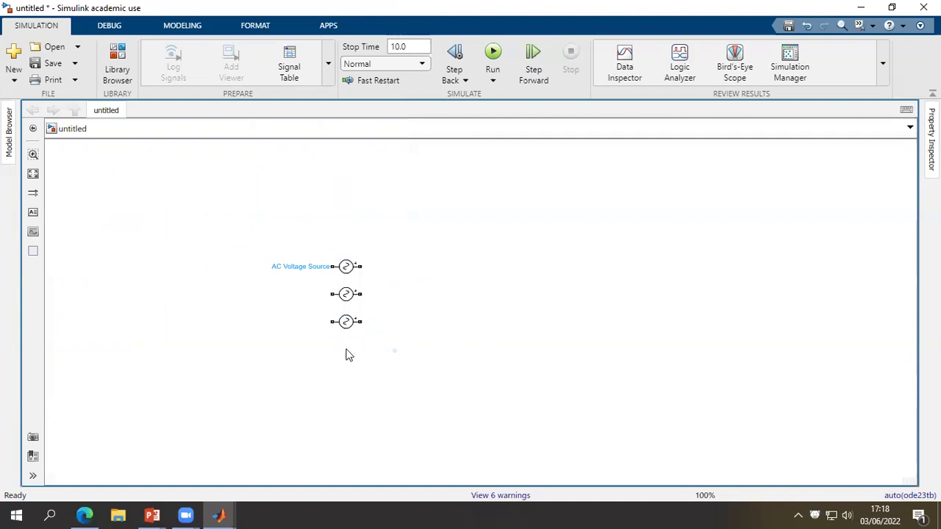
Step: Connect the left terminals of the three AC voltage sources to a common neutral node
mouse_move(330, 324)
left_mouse_down()
mouse_move(319, 299)
mouse_move(321, 269)
mouse_move(332, 266)
mouse_move(322, 295)
left_mouse_up()
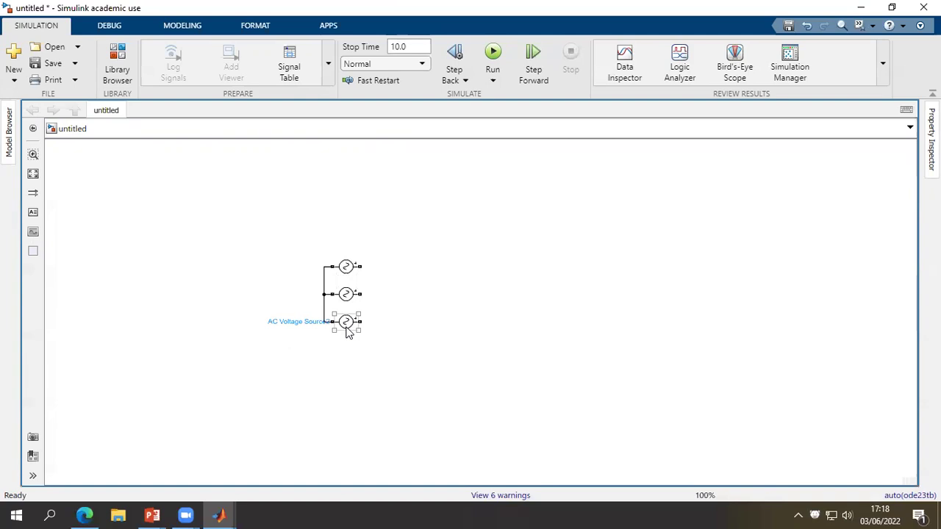
left_click(345, 266)
left_click(390, 295)
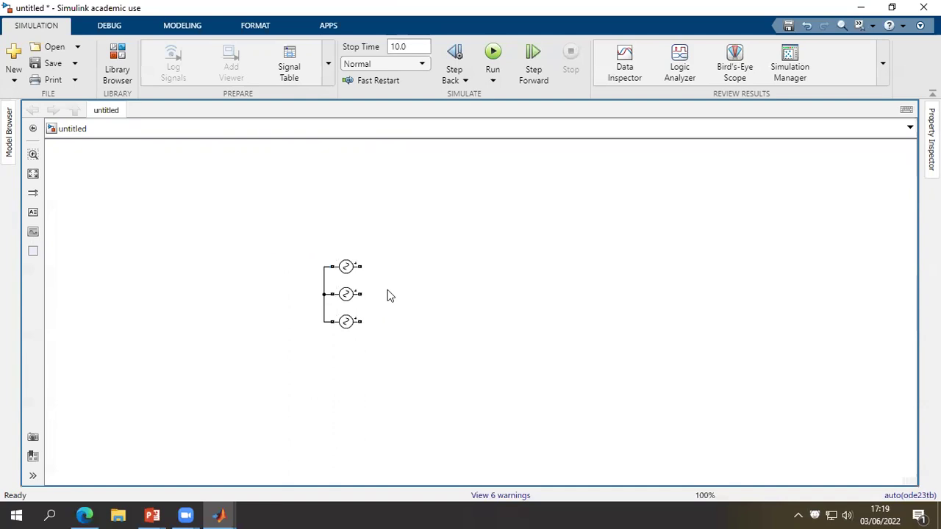
Step: Examine the top AC voltage source's amplitude, phase and frequency parameters and accept them
double_click(345, 266)
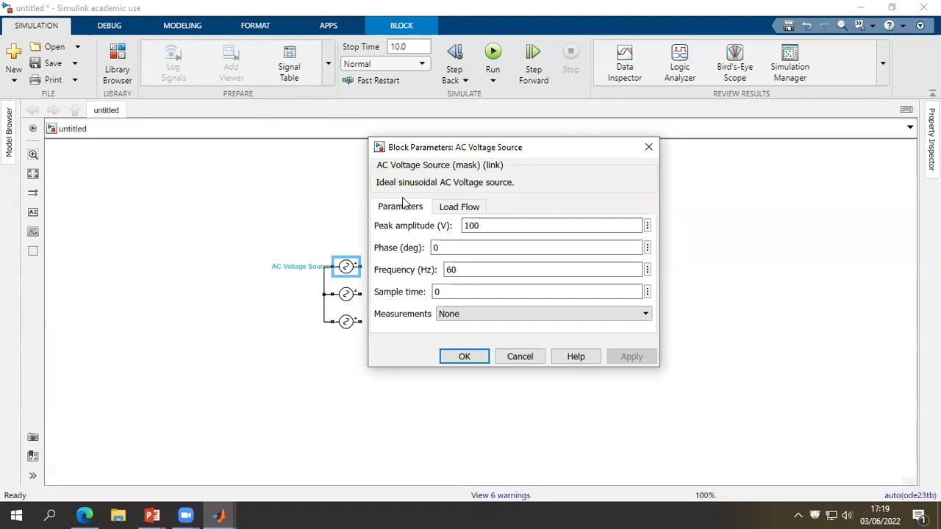
left_click_drag(413, 156, 495, 164)
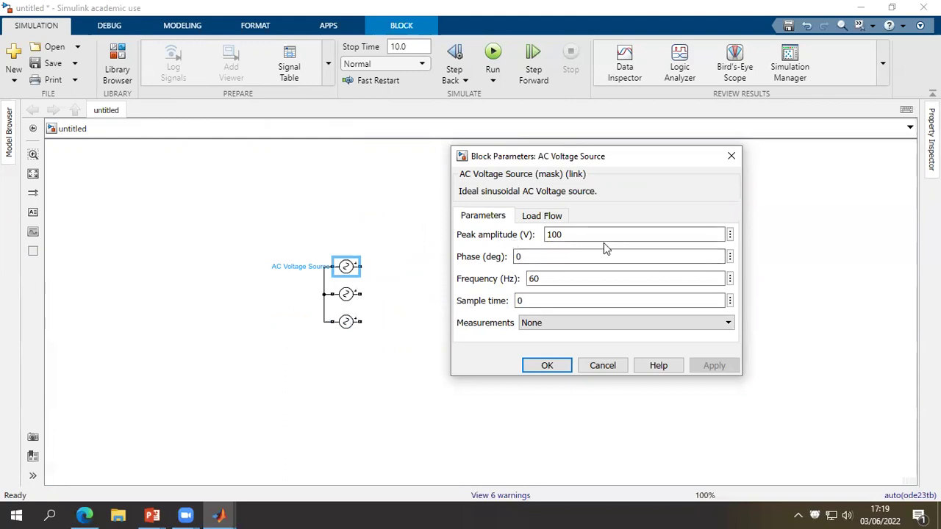
left_click(547, 365)
Step: Set the phase of the middle AC voltage source to 120 degrees
double_click(346, 294)
double_click(466, 275)
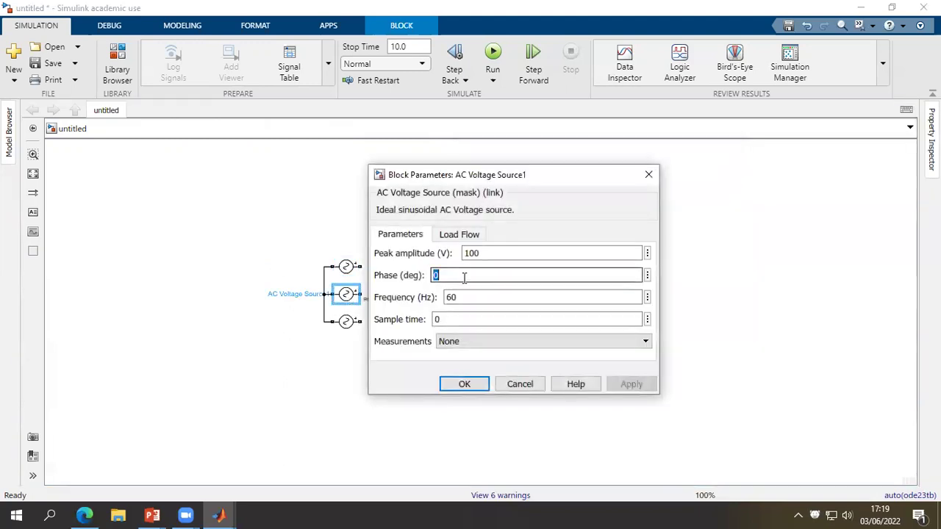
type("120")
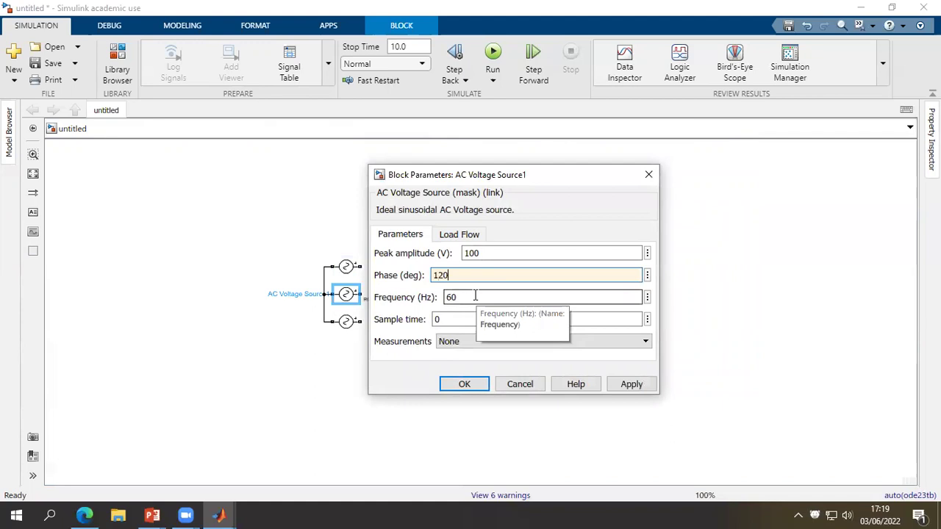
left_click(469, 384)
Step: Set the phase of the bottom AC voltage source to 240 degrees
double_click(349, 332)
double_click(435, 303)
type("240")
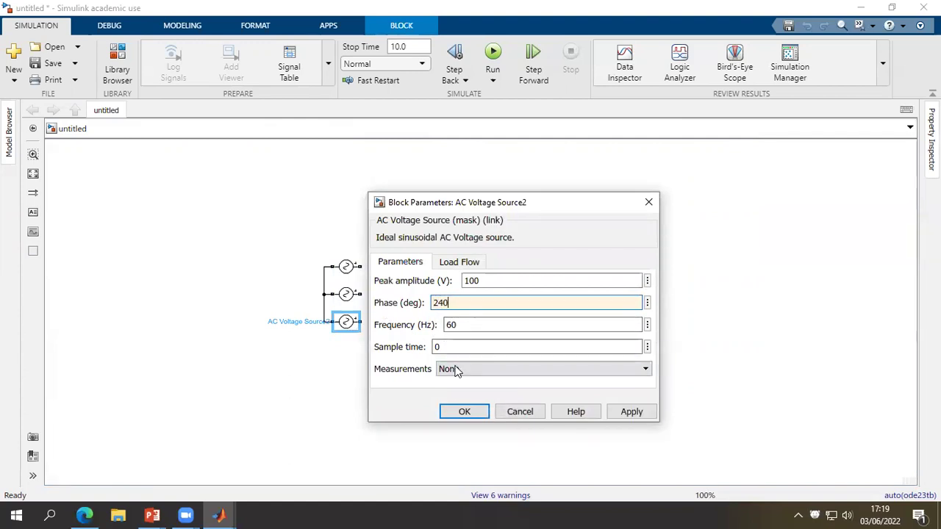
left_click(464, 413)
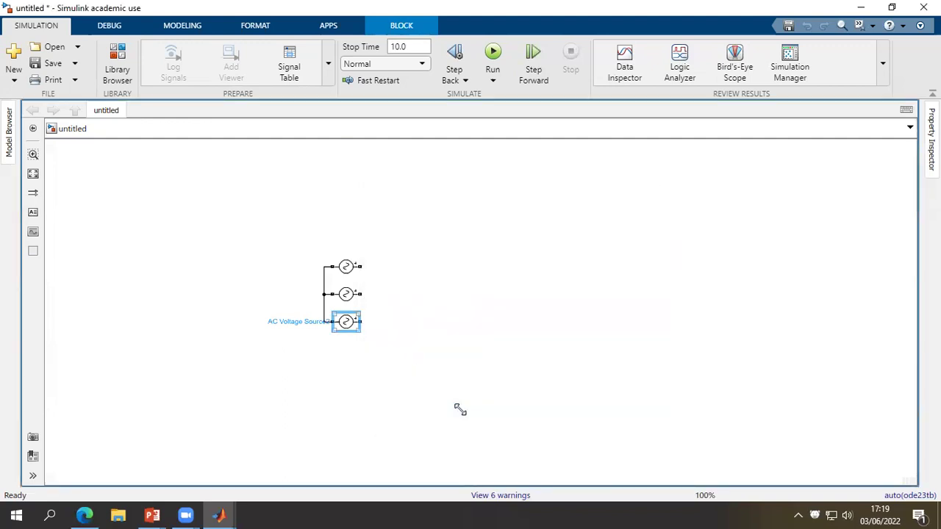
left_click(441, 404)
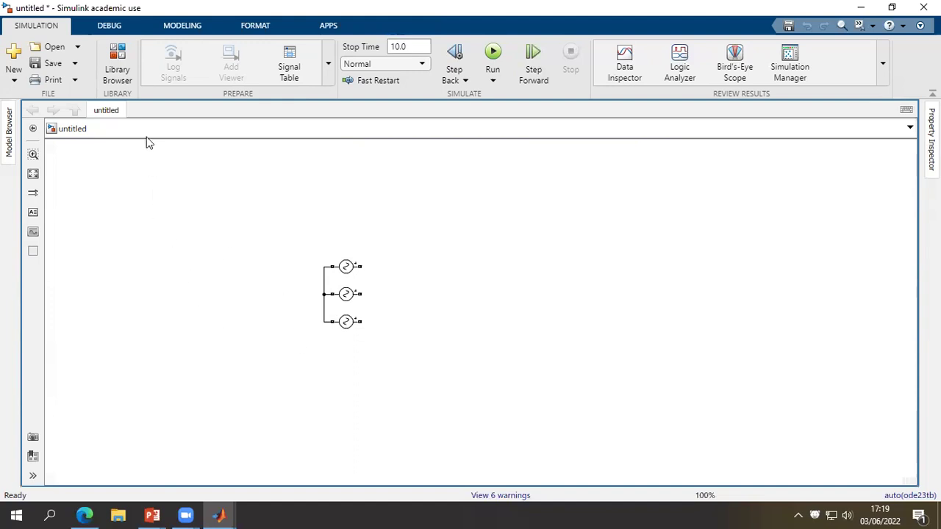
Step: Search the block library for "diode"
left_click(118, 68)
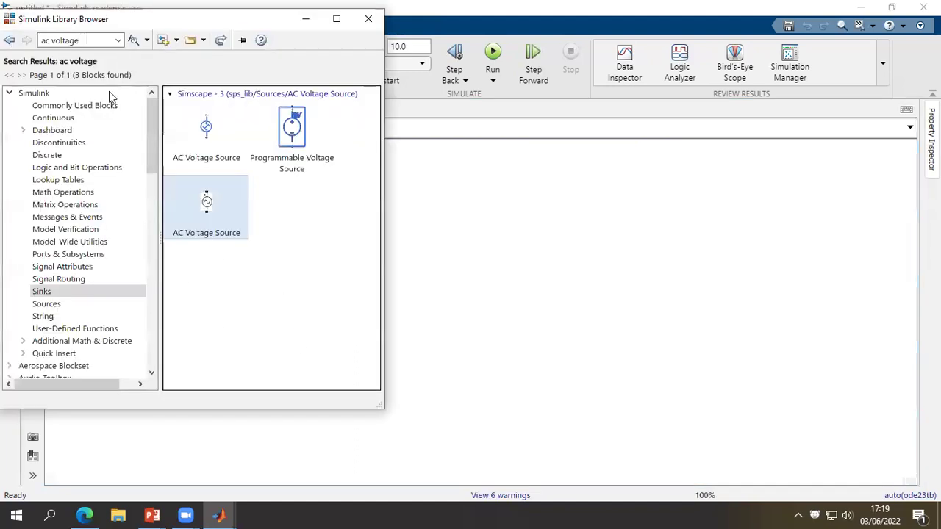
left_click(86, 40)
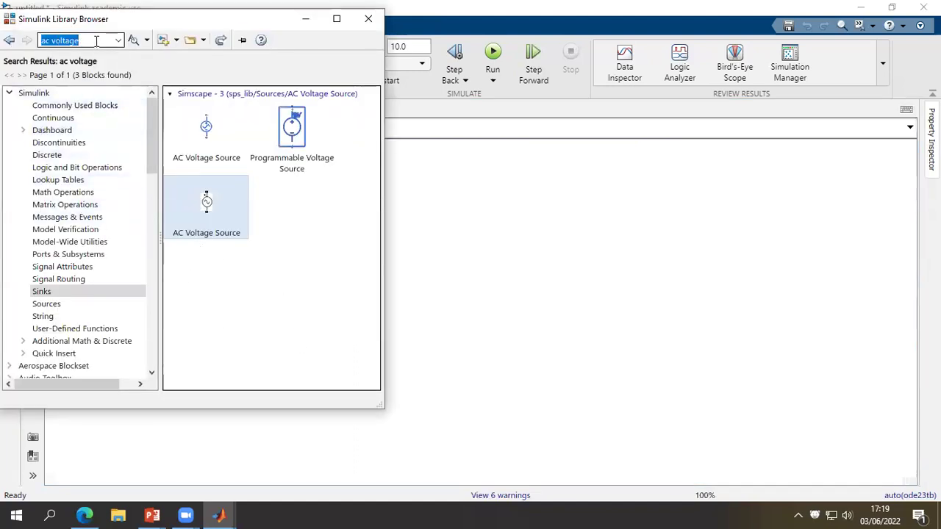
type("diode")
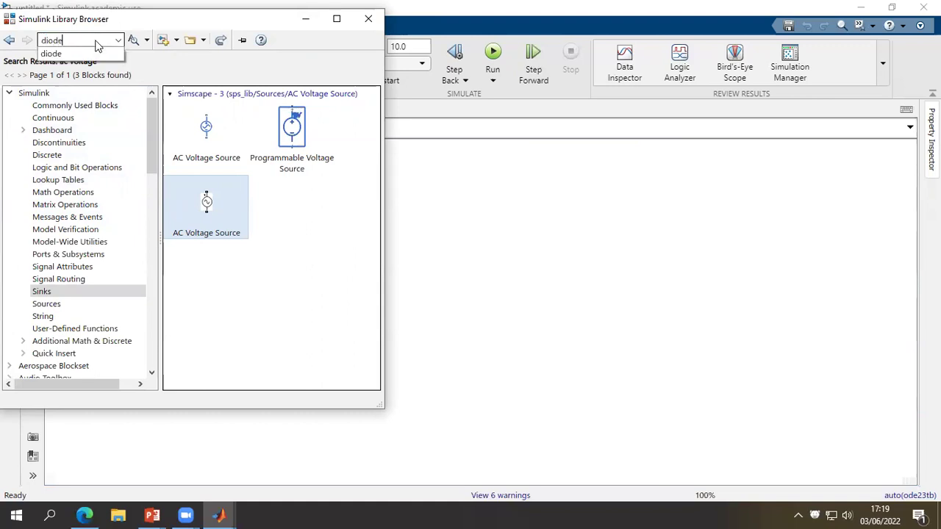
left_click(95, 42)
key("Return")
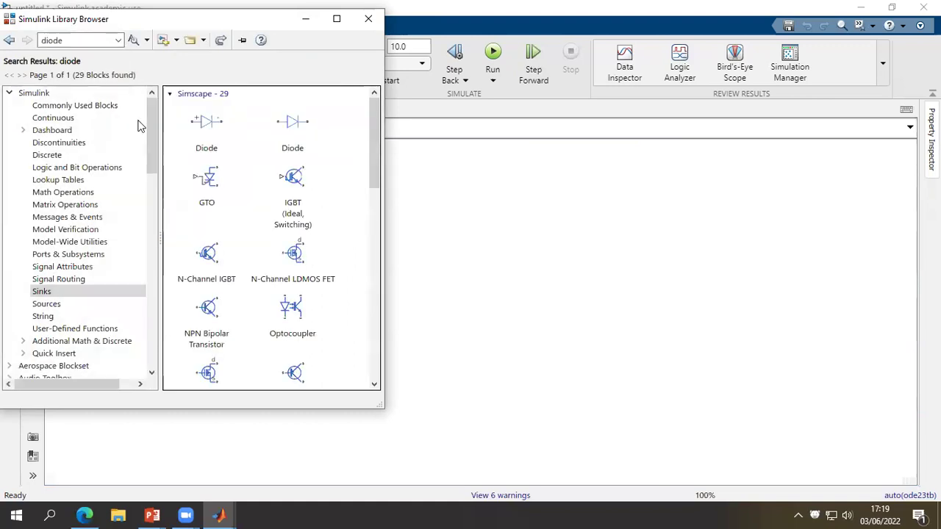
Step: Add the black Diode block with the m output to the model and place it to the right of the top voltage source
scroll(271, 269, "down", 10)
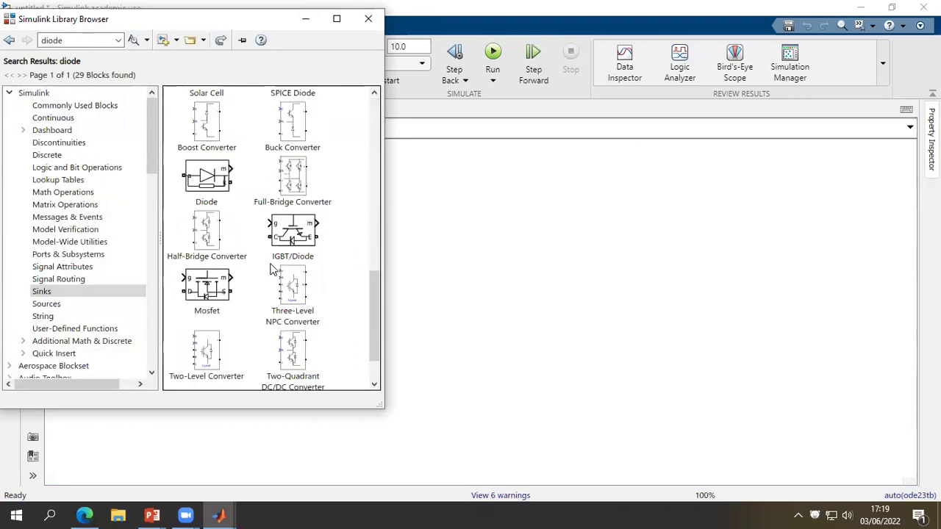
left_click(208, 182)
right_click(208, 184)
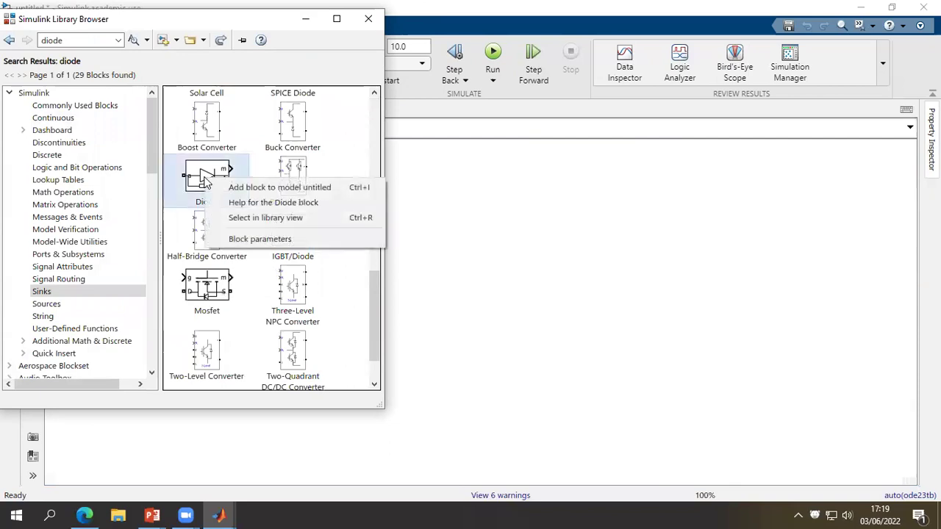
left_click(221, 186)
left_click(523, 406)
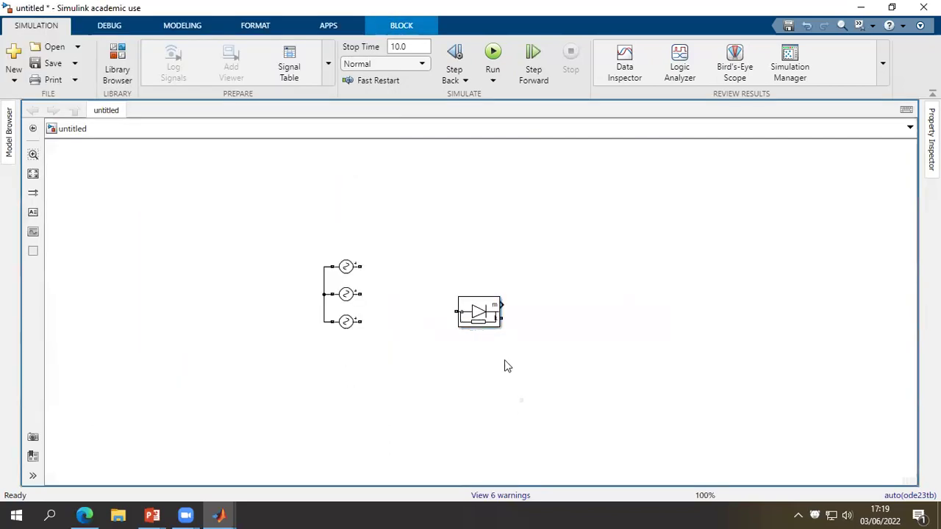
left_click_drag(465, 294, 444, 249)
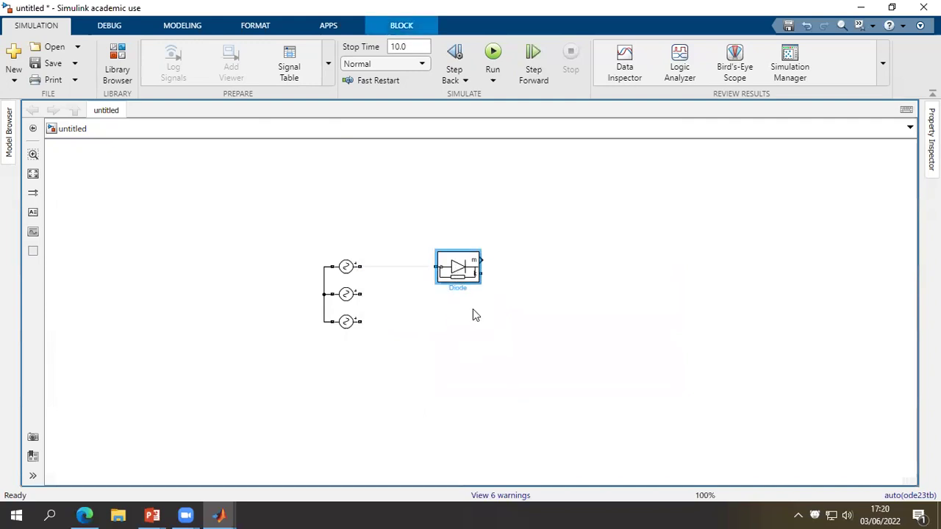
Step: Rotate the diode so it points upward and move it above the level of the voltage sources
key("ctrl+r")
key("ctrl+i")
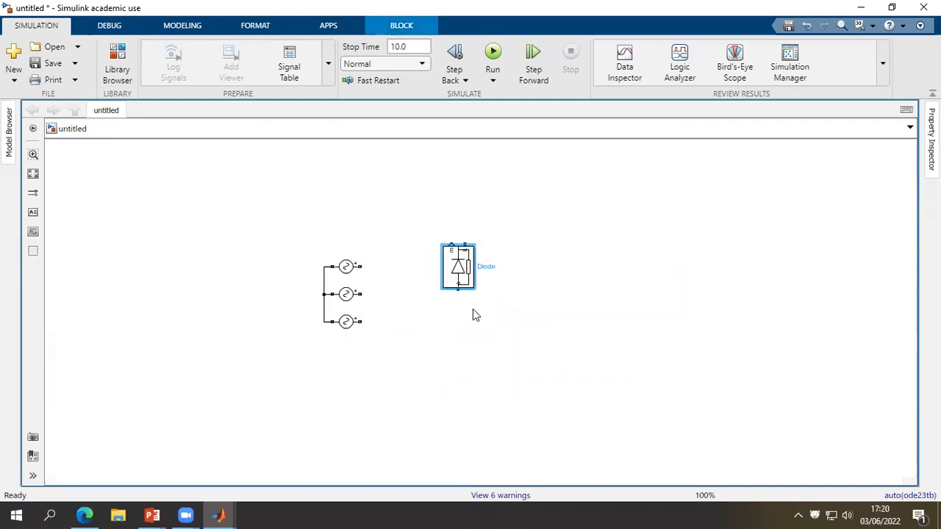
left_click_drag(462, 273, 462, 239)
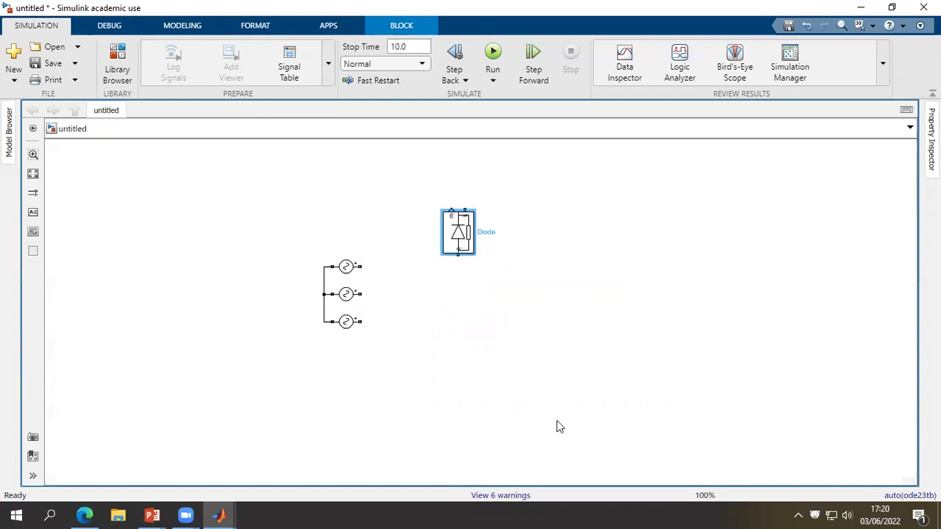
Step: Copy the diode to make an upper row of three, and copy that row below to form a six-diode bridge
left_click_drag(460, 234, 575, 234)
left_click_drag(596, 273, 458, 323)
left_click_drag(624, 388, 448, 347)
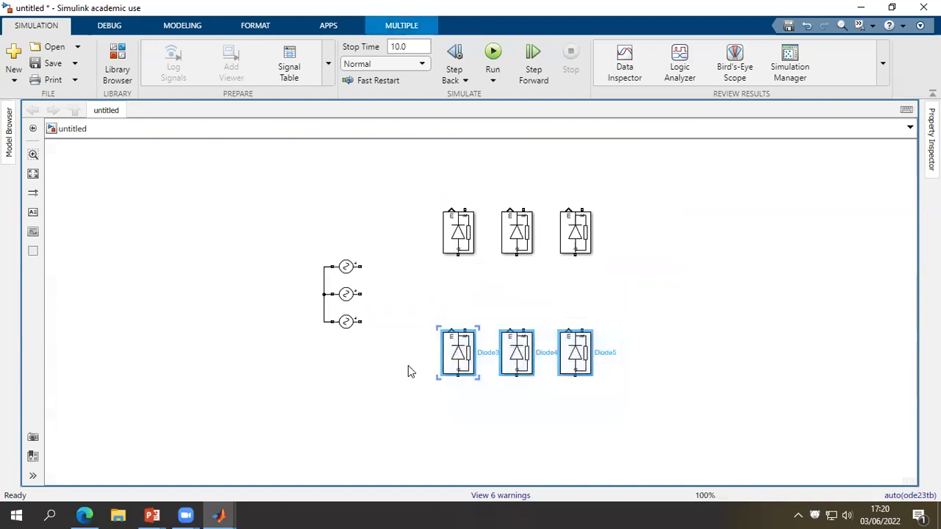
left_click(417, 367)
Step: Connect the cathode of each lower diode to the anode of the upper diode in the same leg
left_click_drag(581, 331, 581, 259)
left_click_drag(521, 331, 517, 254)
left_click_drag(461, 332, 458, 256)
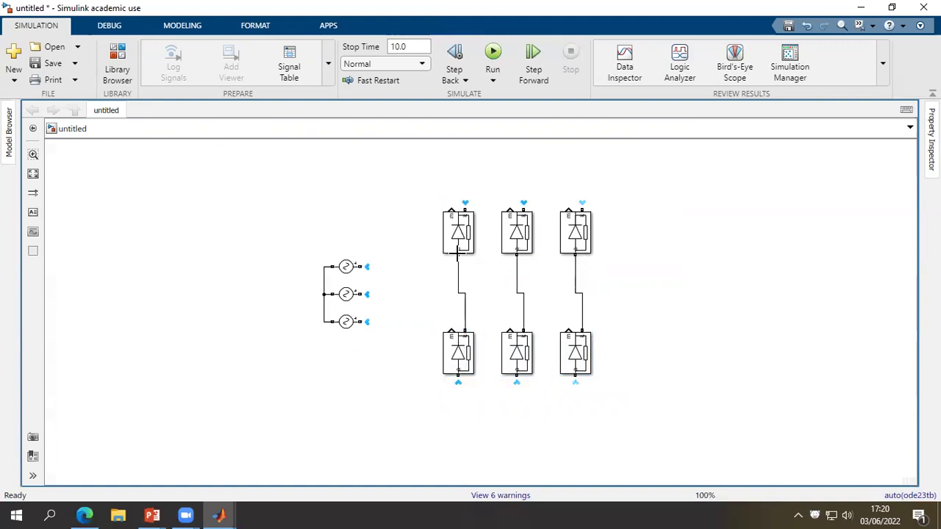
Step: Join the cathodes of the three upper diodes together and the anodes of the three lower diodes together
left_click_drag(462, 209, 524, 209)
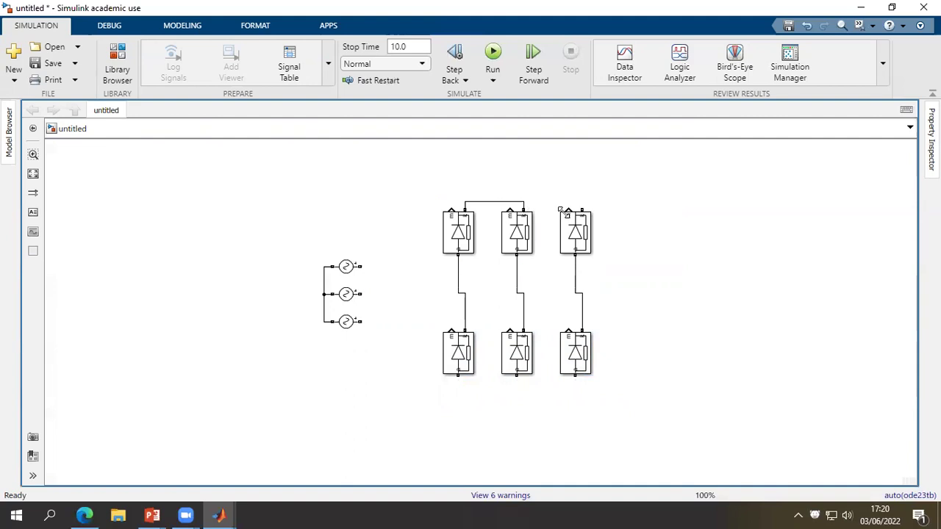
mouse_move(582, 209)
left_mouse_down()
mouse_move(523, 214)
mouse_move(524, 202)
left_mouse_up()
left_click_drag(572, 378, 516, 384)
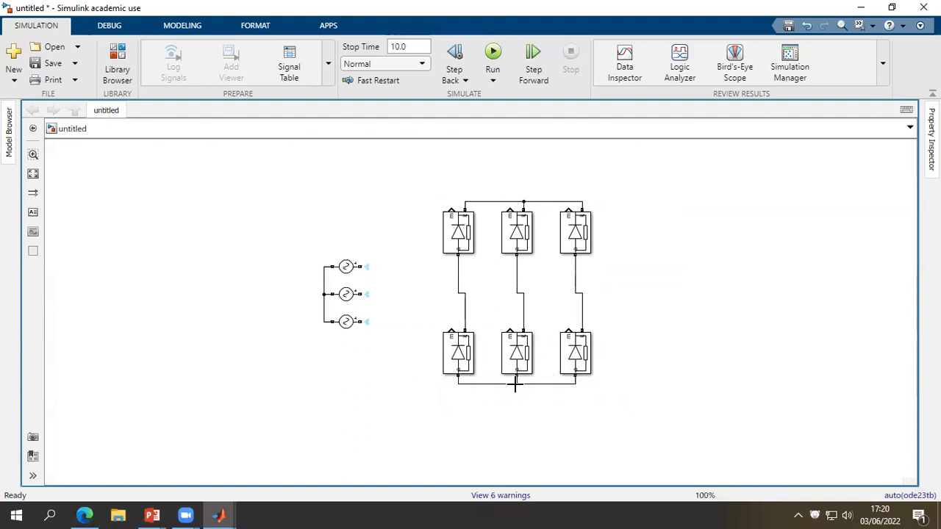
Step: Connect the top, middle and bottom voltage sources to the midpoints of the first, second and third diode legs respectively
left_click_drag(362, 266, 458, 266)
left_click_drag(363, 294, 517, 290)
left_click_drag(360, 319, 581, 318)
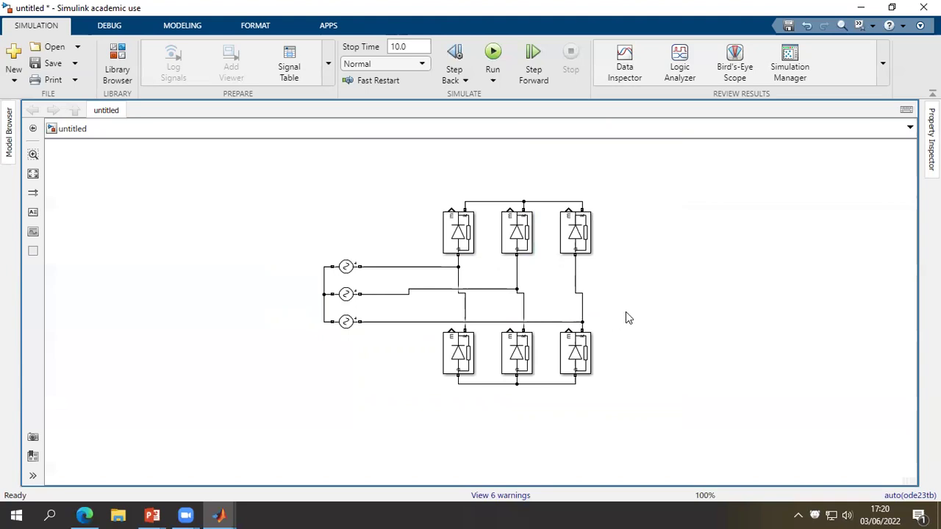
Step: Search the block library for "rlc" and add a Series RLC Branch block to the model
left_click(118, 63)
left_click(85, 42)
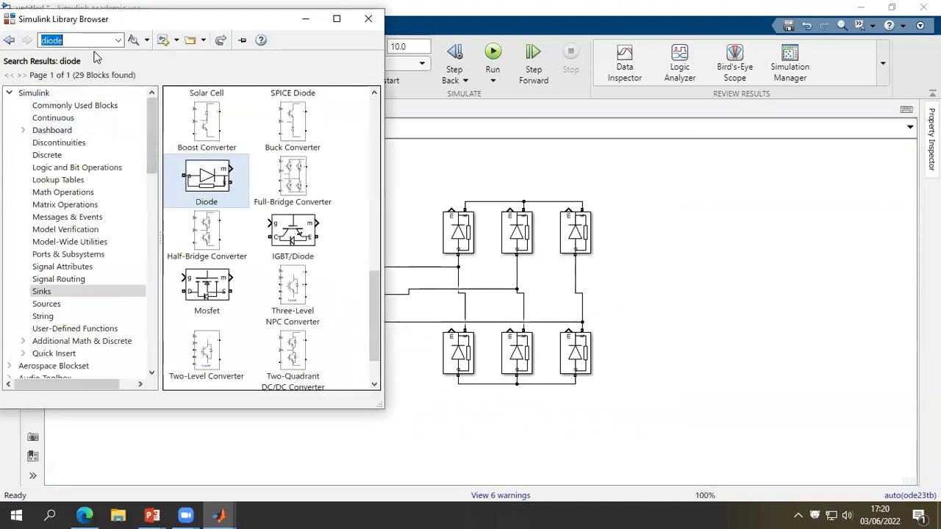
type("r")
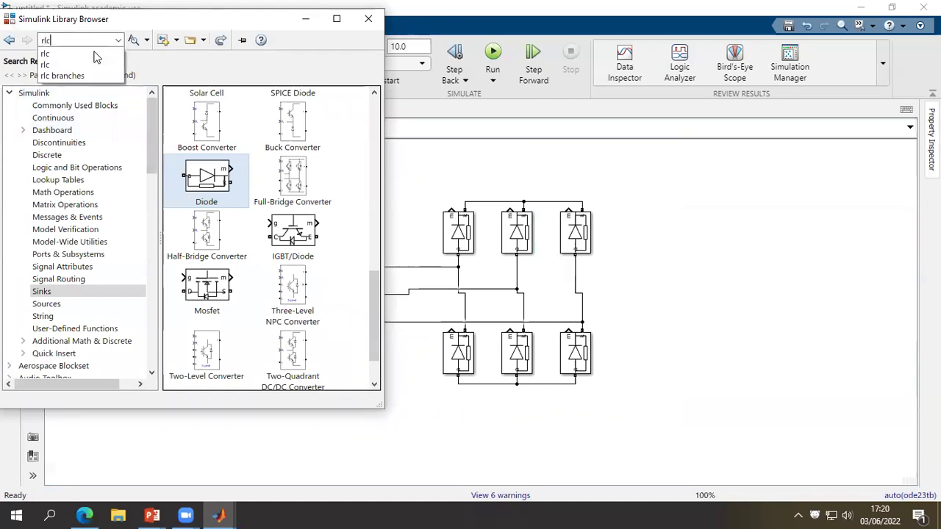
type("lc")
key("Return")
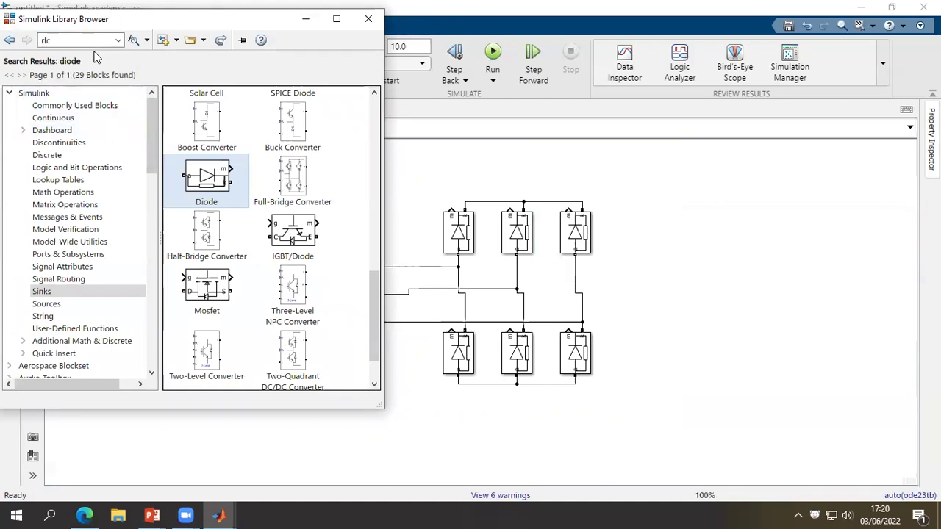
scroll(287, 254, "down", 10)
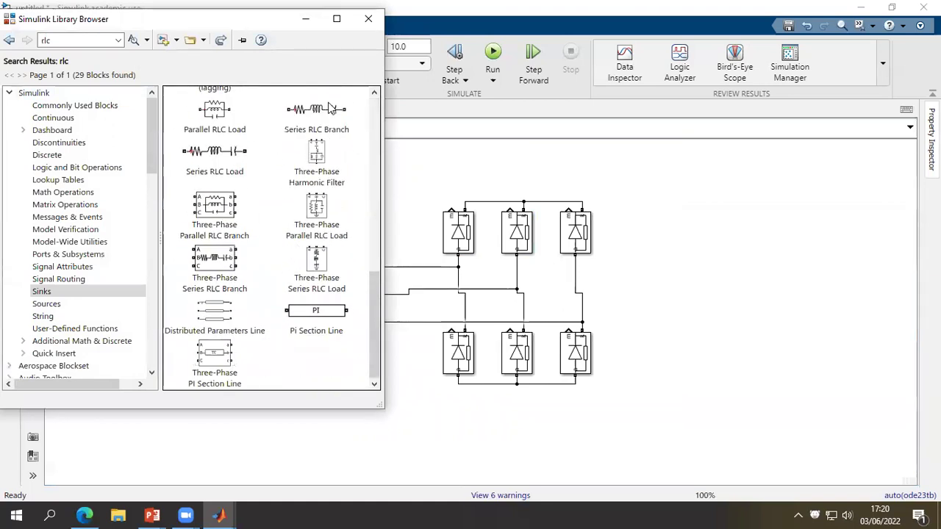
right_click(327, 124)
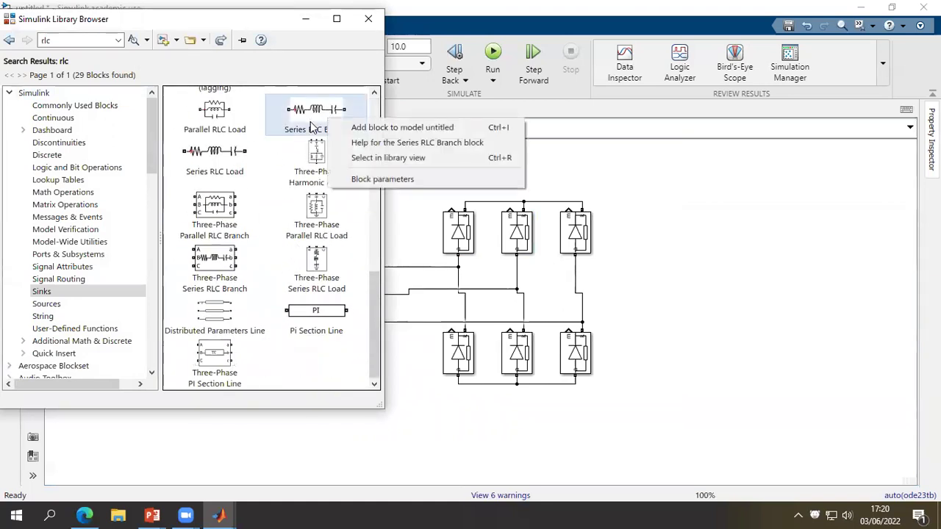
left_click(360, 127)
Step: Place the Series RLC Branch to the right of the diode bridge and rotate it to vertical
left_click(548, 301)
left_click_drag(547, 301, 661, 279)
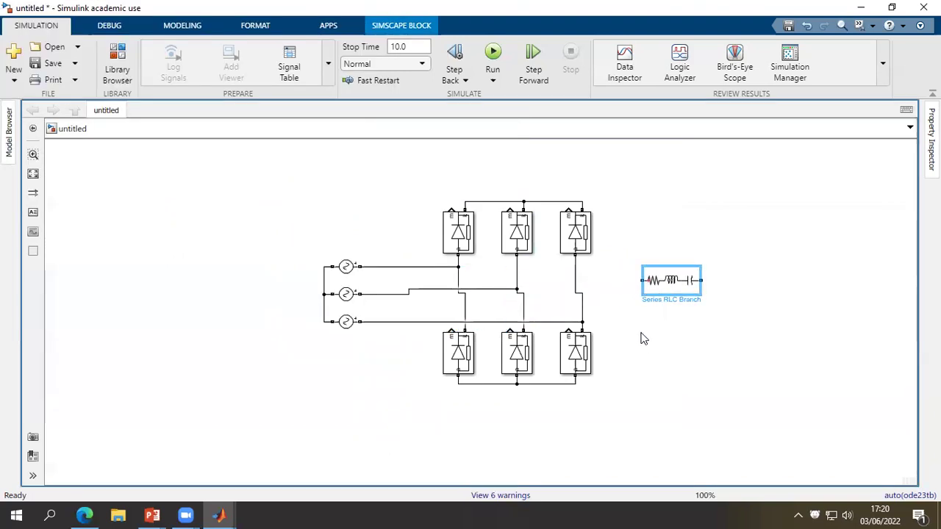
key("ctrl+r")
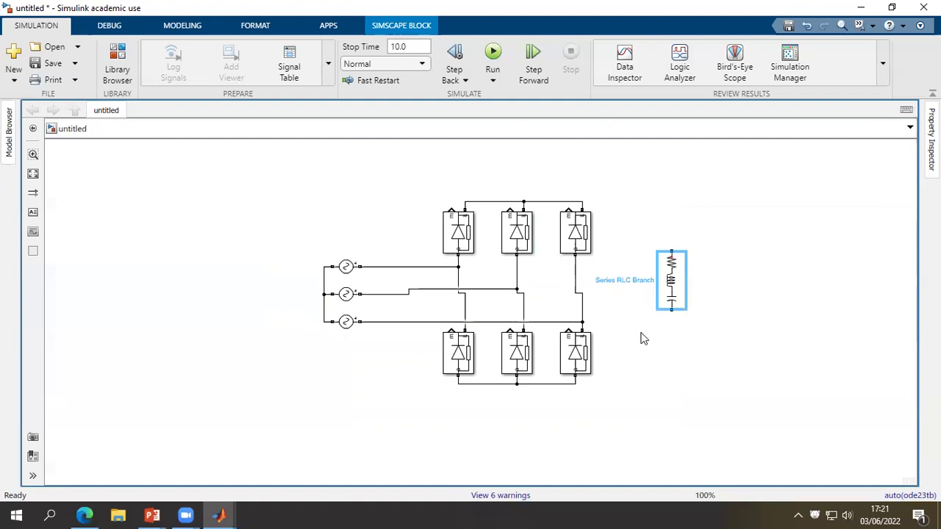
Step: Set the Series RLC Branch to branch type R with a resistance of 5 ohms
double_click(670, 280)
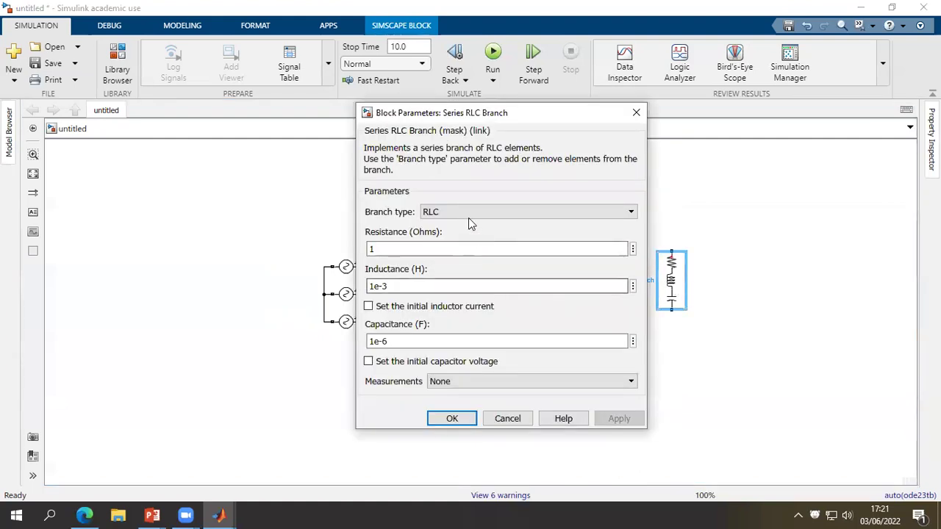
left_click(458, 215)
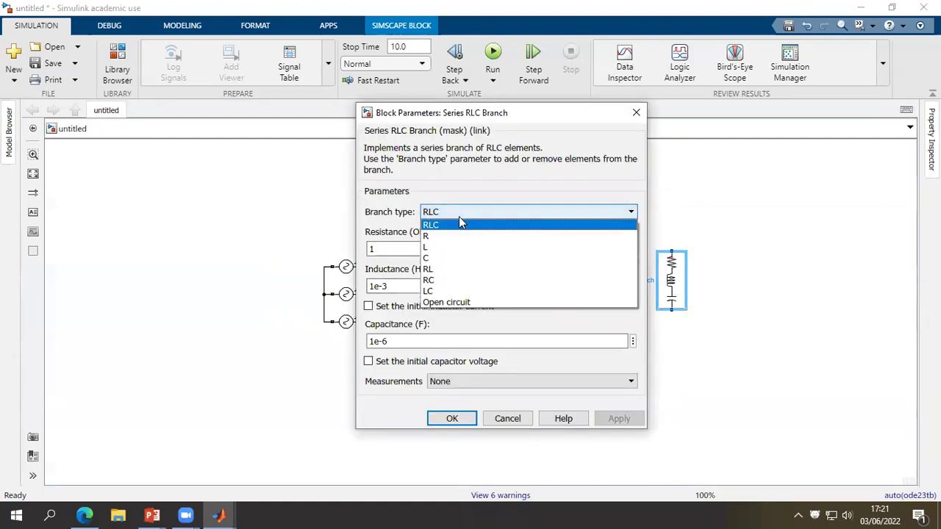
left_click(445, 241)
double_click(406, 248)
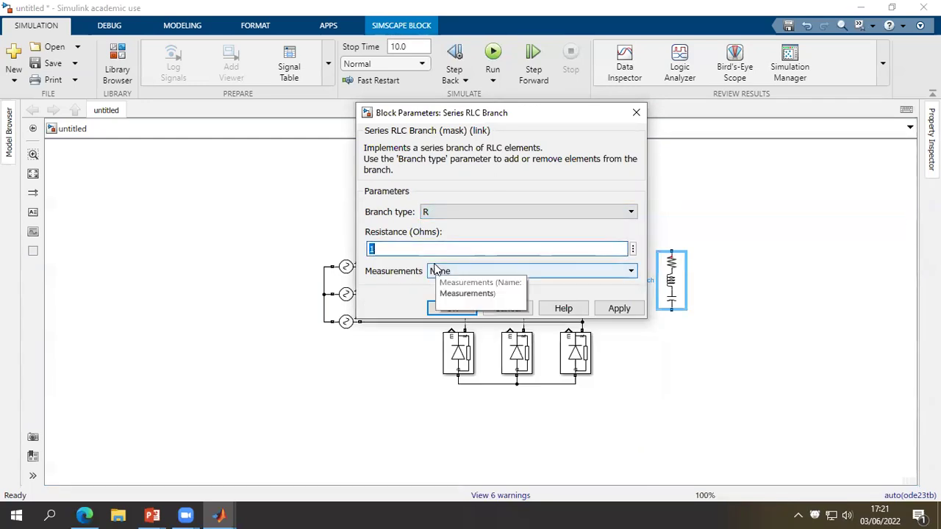
type("5")
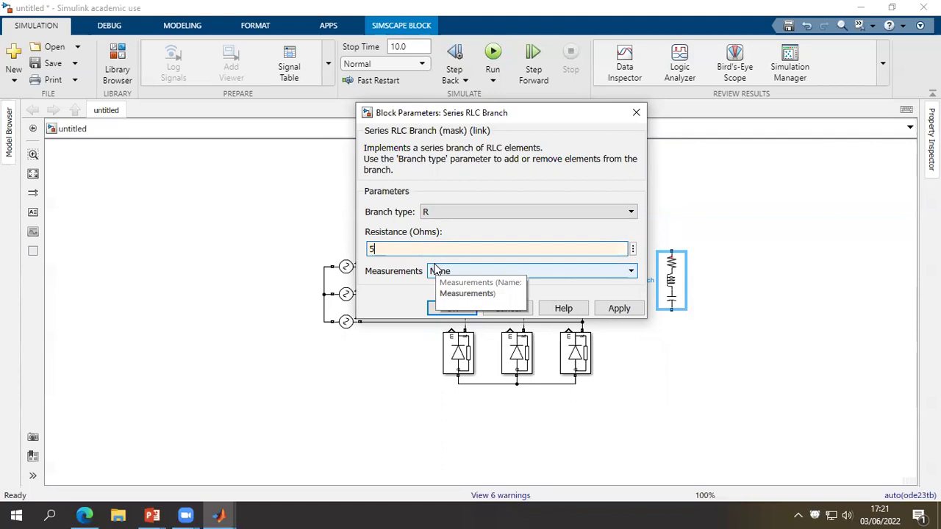
left_click(450, 308)
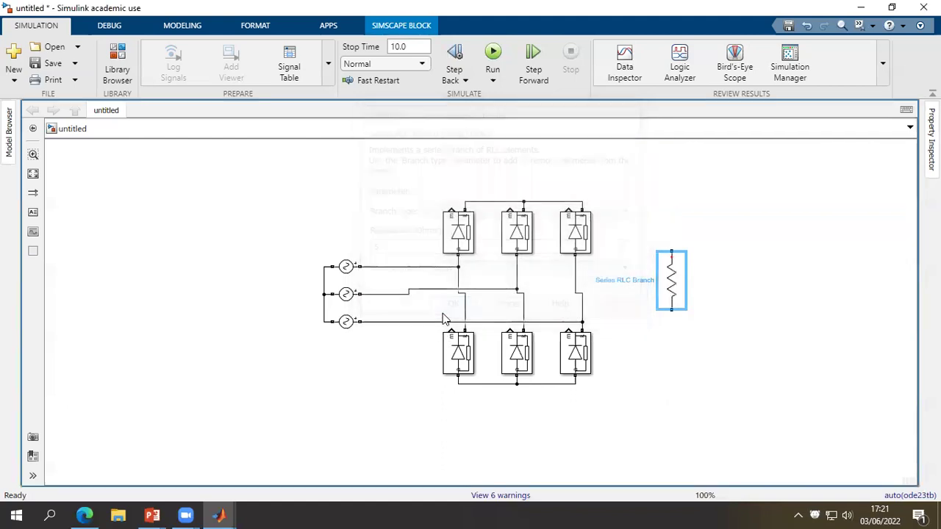
left_click(677, 372)
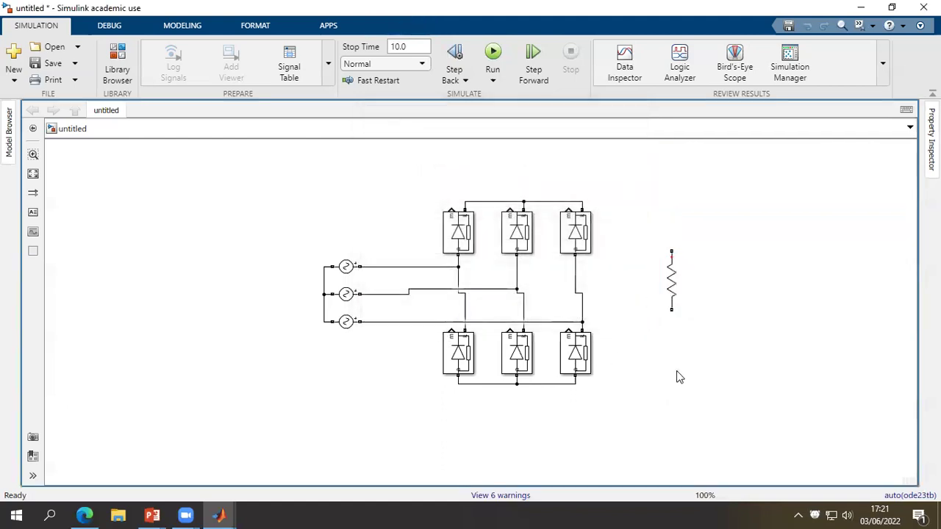
Step: Search the block library for "current meas" and add a Current Measurement block to the model
left_click(118, 83)
double_click(82, 39)
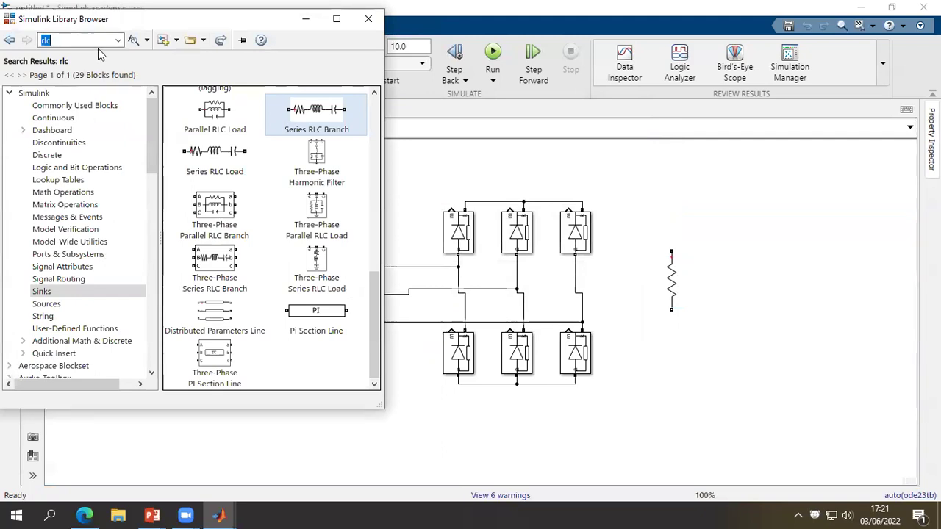
type("cu")
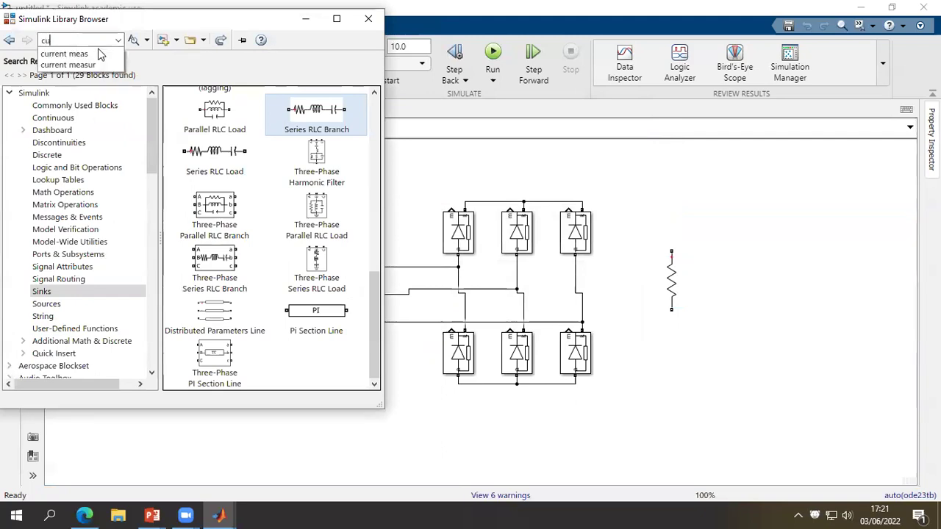
type("rre")
key("Down")
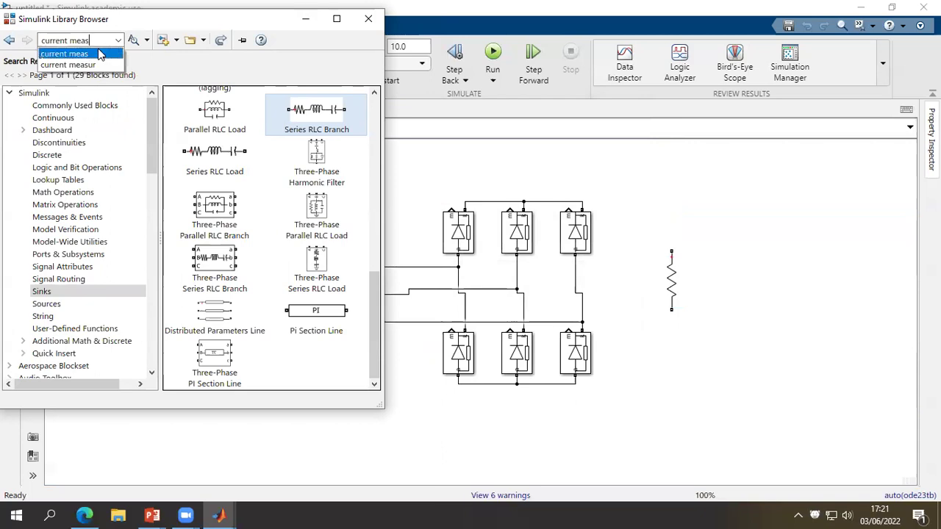
left_click(101, 54)
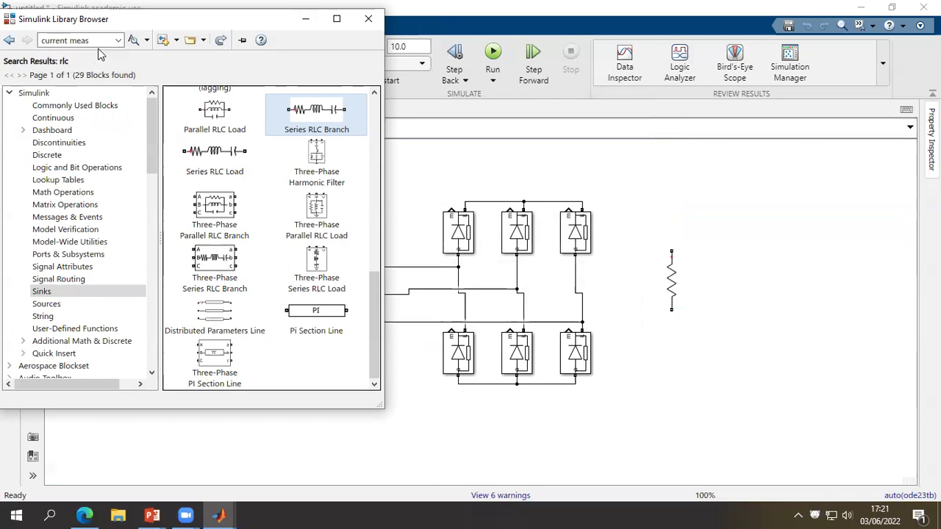
key("Return")
left_click(211, 237)
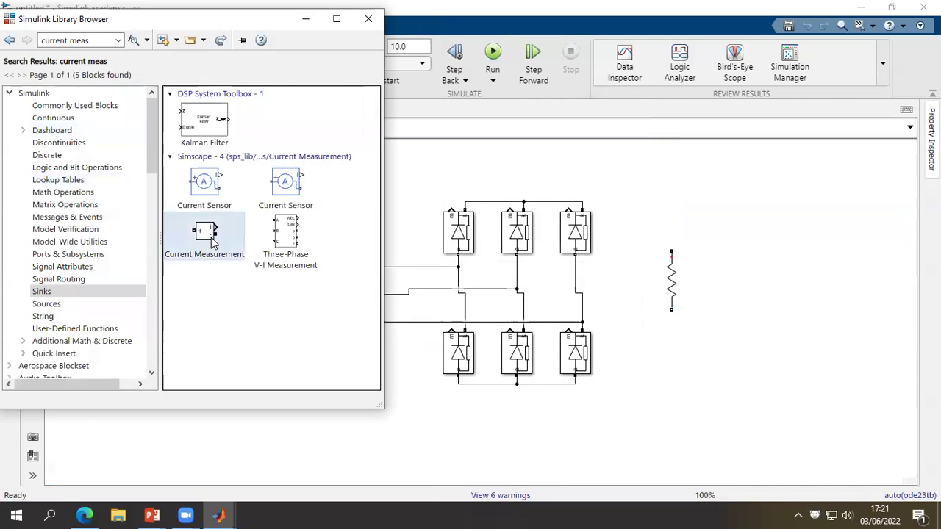
right_click(212, 240)
left_click(227, 248)
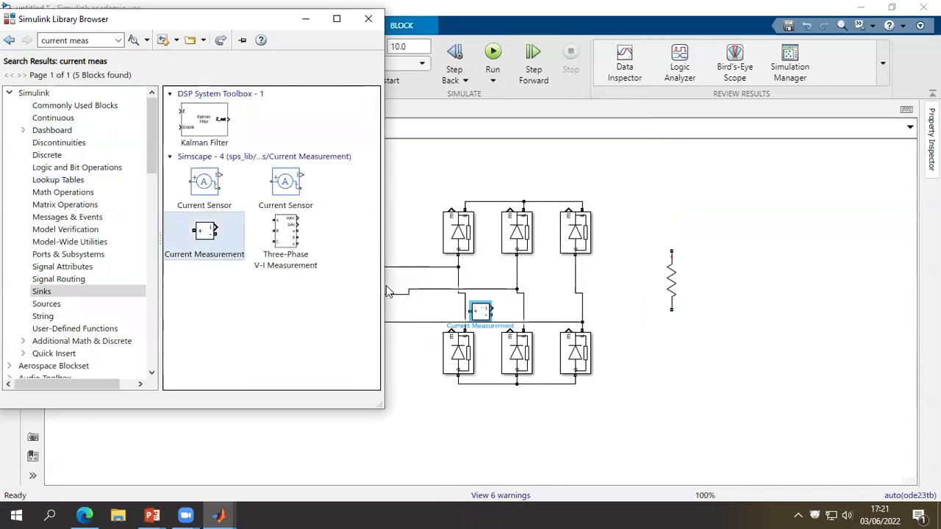
Step: Wire the Current Measurement between the upper diodes' common cathodes and the resistor's upper end, and connect the resistor's lower end to the lower diodes' common anodes
left_click_drag(482, 313, 671, 251)
left_click_drag(671, 310, 575, 383)
Step: Search the block library for "voltage meas", add a Voltage Measurement block and place it to the right of the resistor
left_click(117, 70)
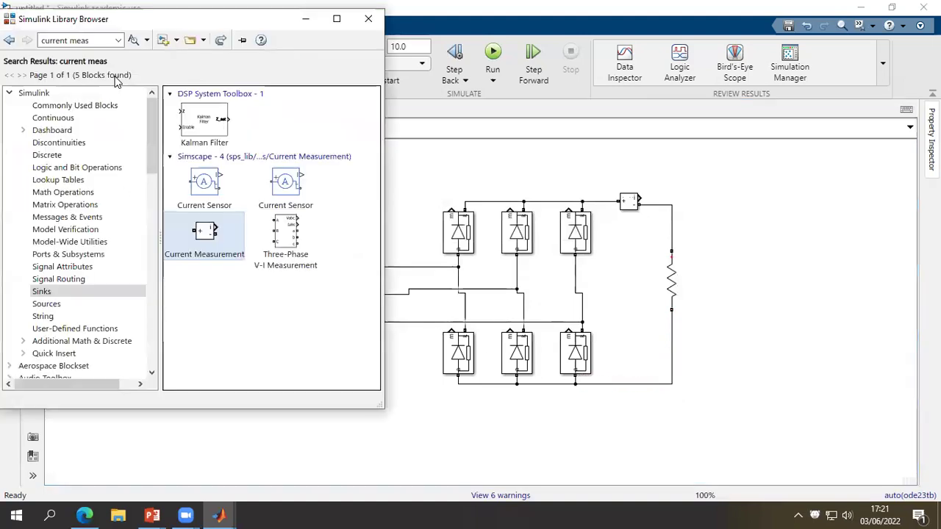
double_click(53, 40)
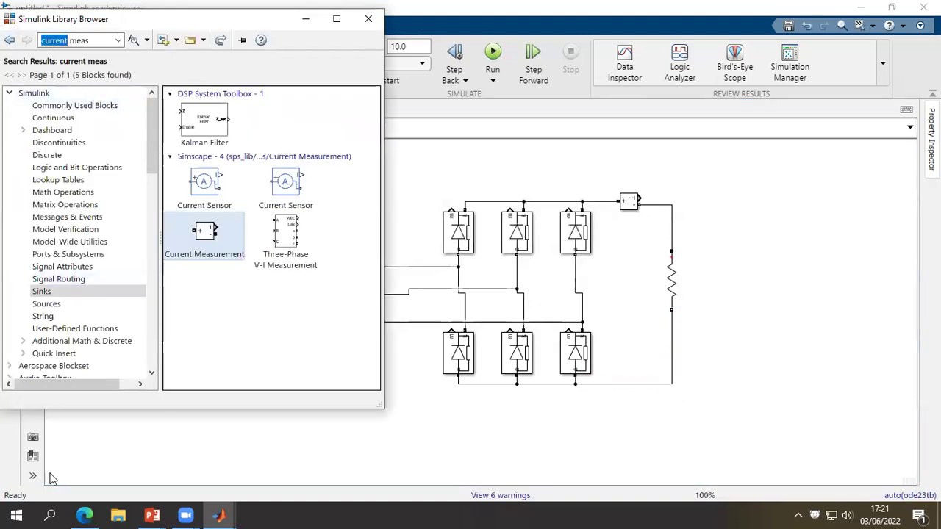
type("voltage")
key("End")
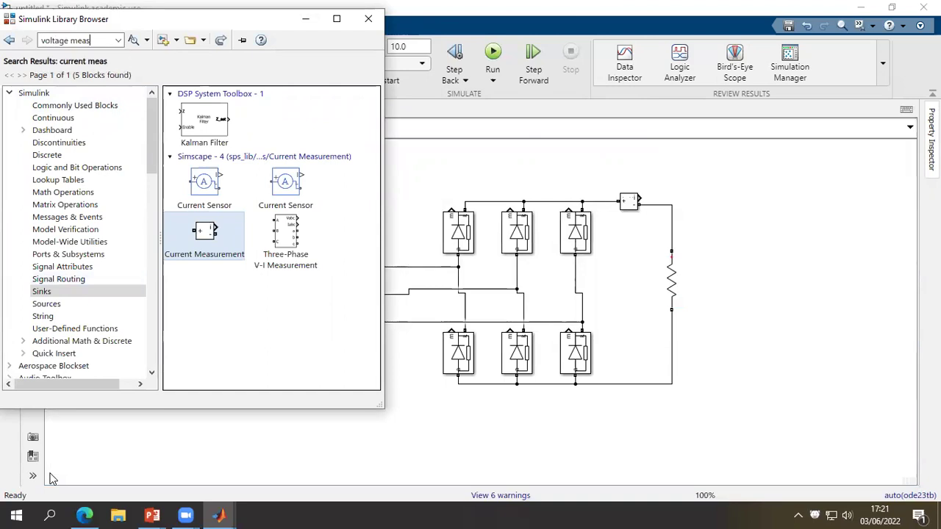
key("Return")
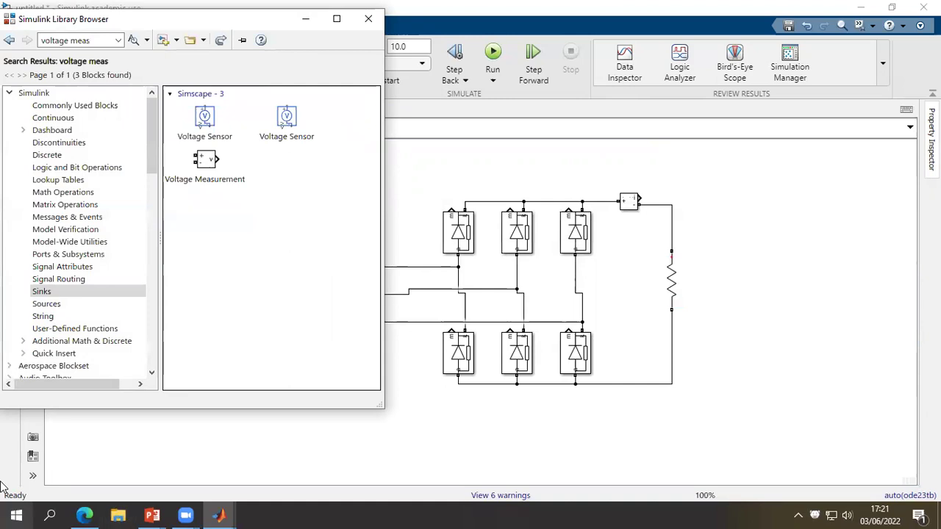
left_click(215, 164)
right_click(212, 161)
left_click(222, 175)
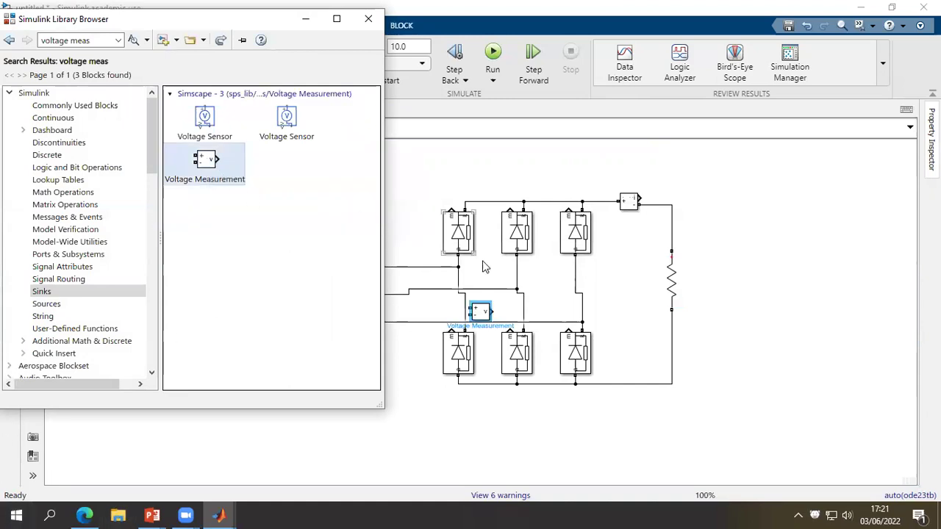
left_click(481, 313)
left_click_drag(482, 313, 718, 281)
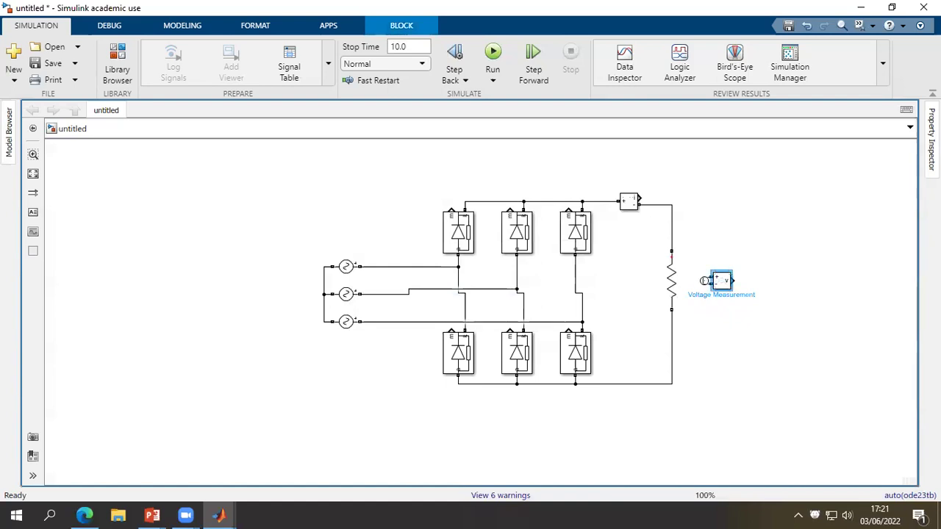
left_click(710, 331)
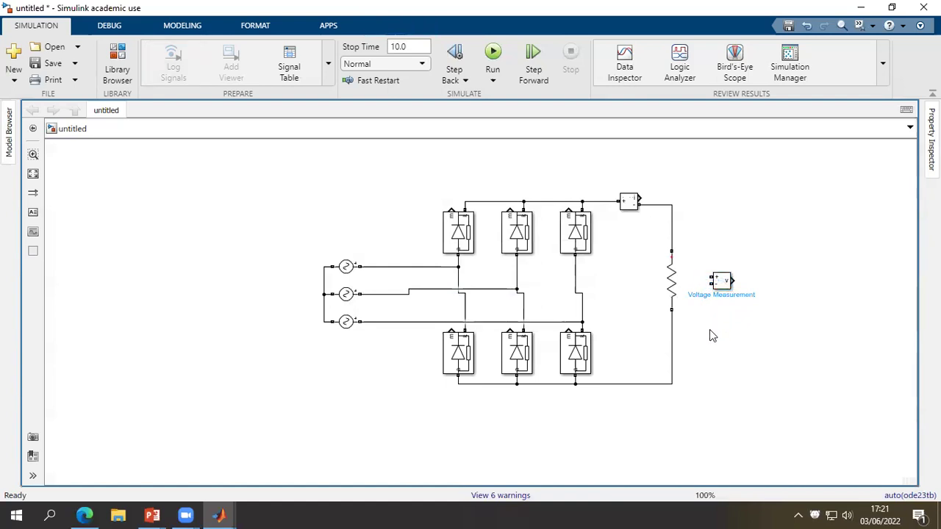
Step: Connect the Voltage Measurement across the resistor, with its positive input on the upper rail and its negative input on the lower rail
left_click_drag(710, 278, 667, 206)
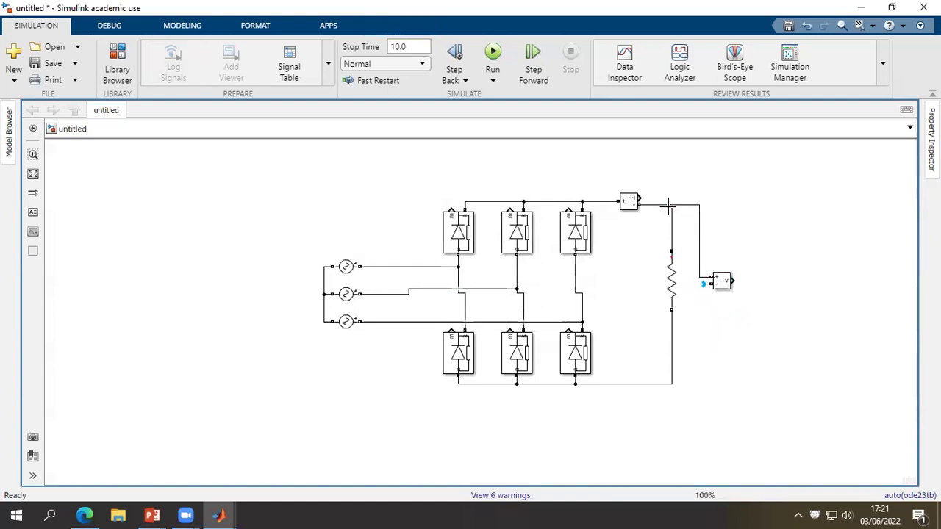
left_click_drag(706, 283, 673, 381)
left_click_drag(722, 281, 732, 284)
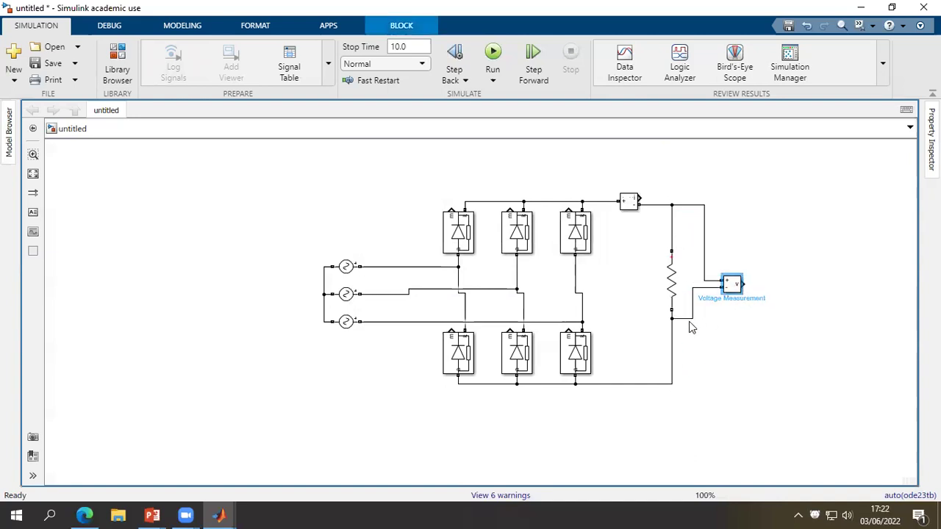
left_click(691, 354)
left_click_drag(683, 324, 683, 381)
left_click(248, 174)
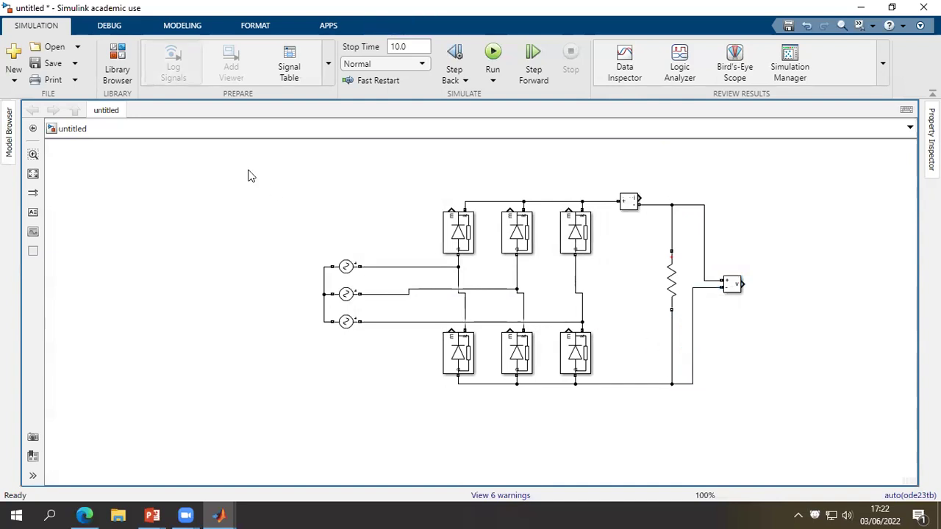
Step: Search the block library for "mean", add a Mean block and connect it to the output of the load's Voltage Measurement
left_click(119, 63)
left_click(89, 40)
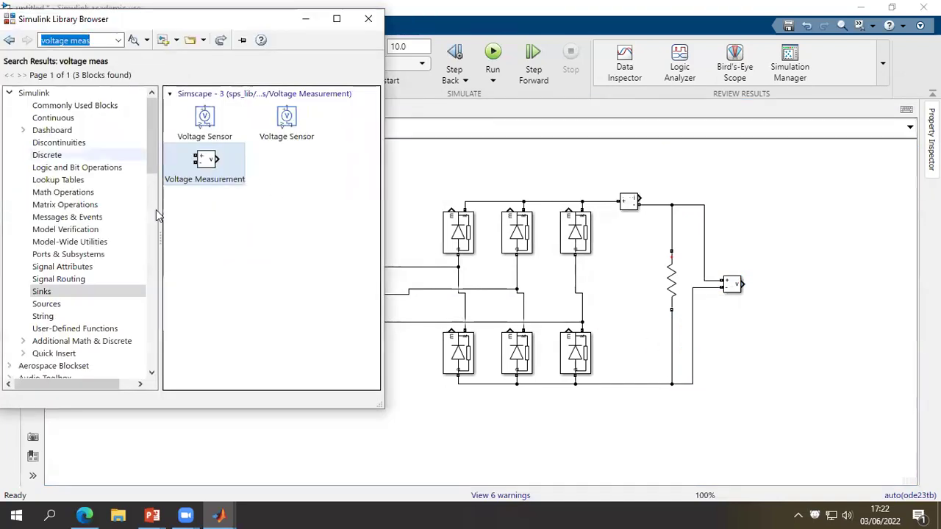
type("mea")
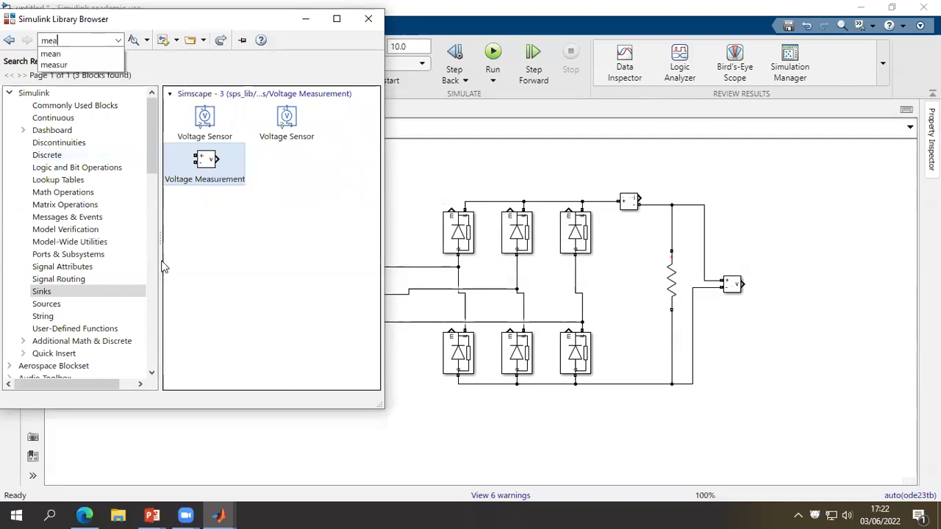
type("n")
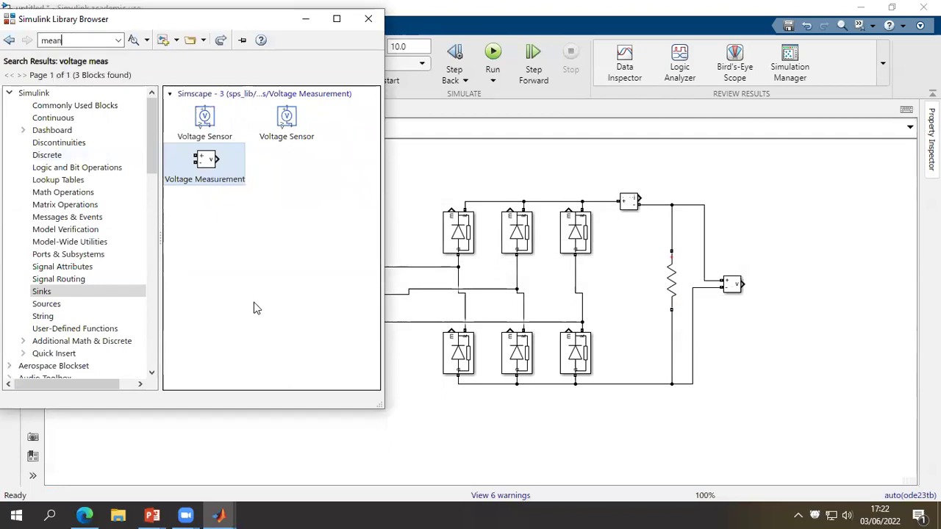
key("Return")
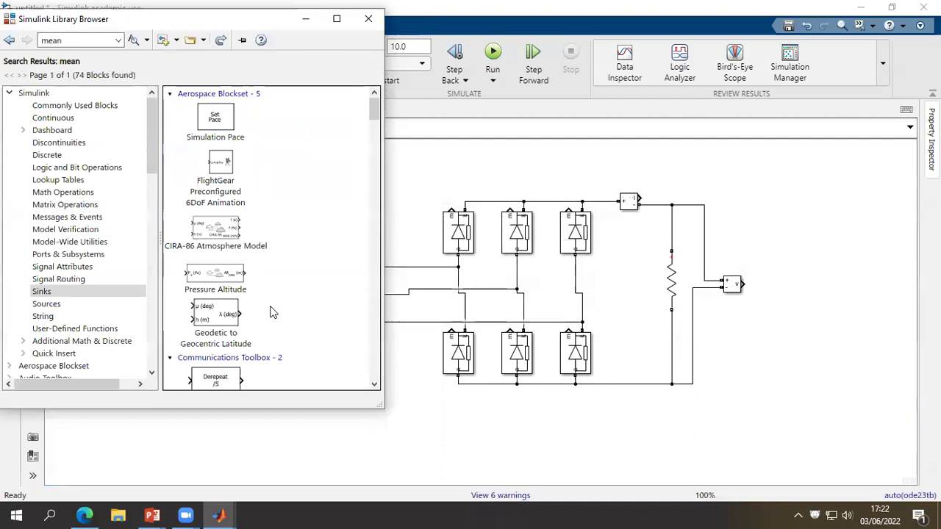
scroll(272, 308, "down", 5)
scroll(271, 313, "down", 15)
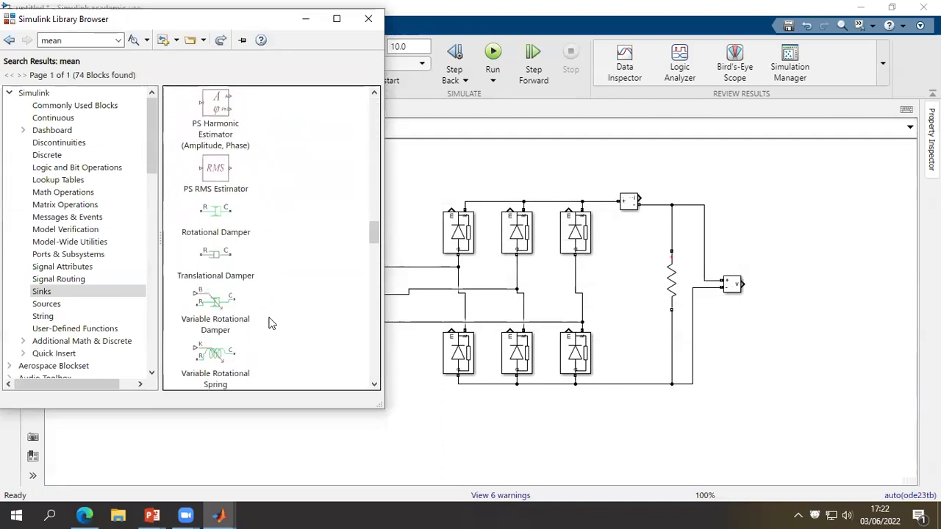
scroll(269, 323, "down", 5)
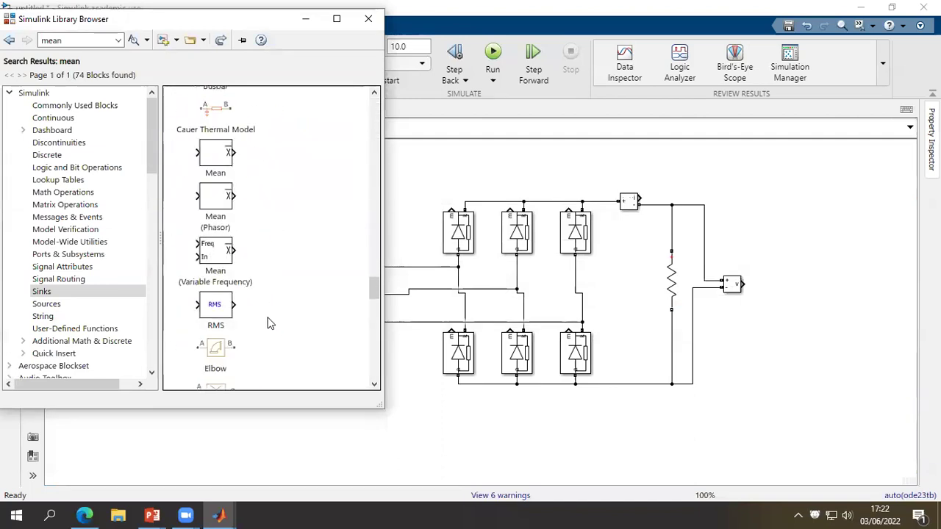
right_click(227, 152)
left_click(249, 156)
left_click_drag(471, 309, 770, 289)
Step: Show the Sinks blocks of the Simulink library
left_click(125, 79)
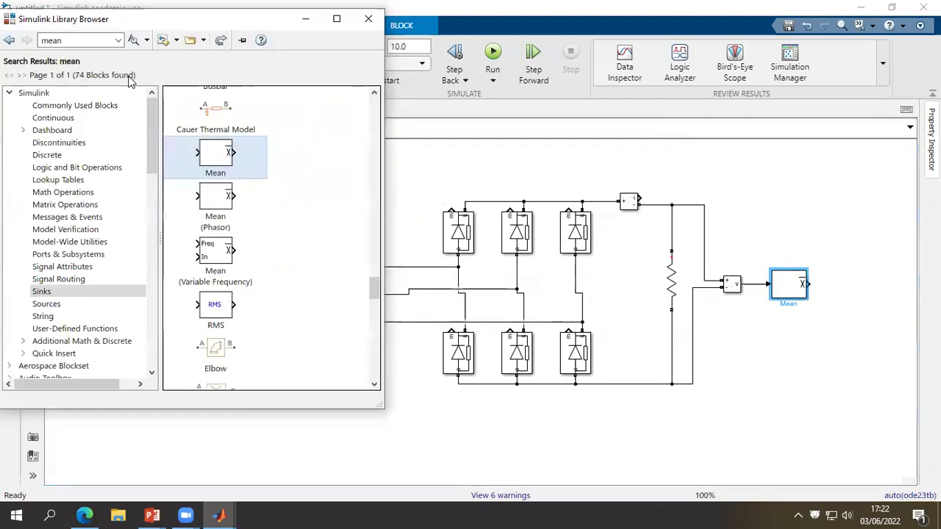
left_click(51, 293)
right_click(287, 192)
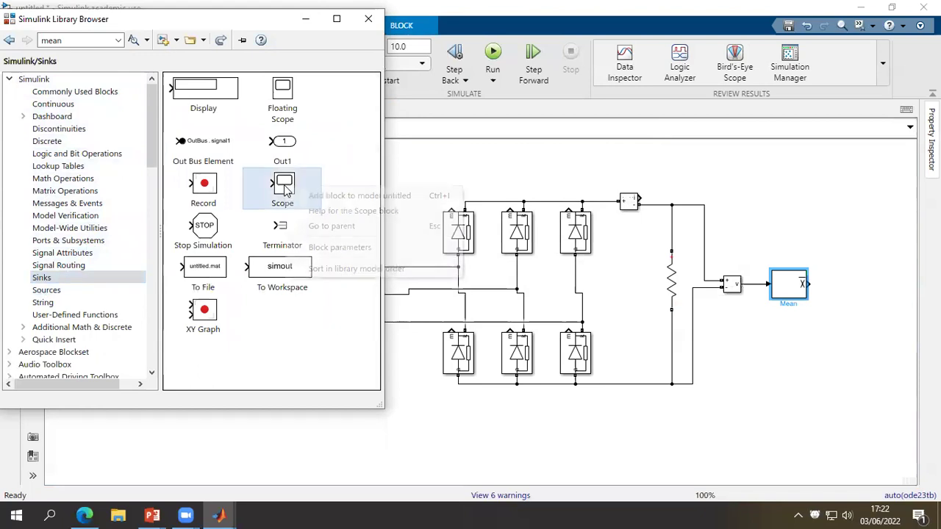
left_click(299, 199)
right_click(299, 204)
left_click(309, 216)
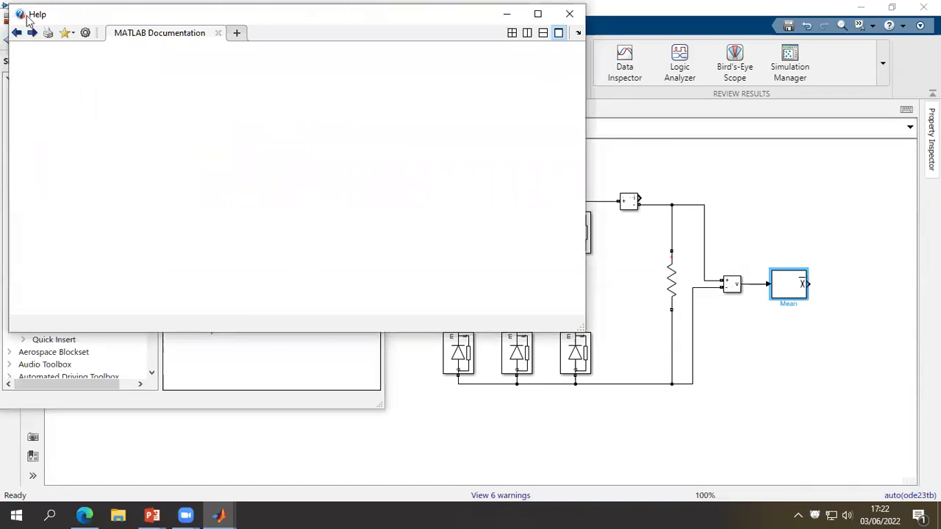
left_click(592, 104)
Step: Add a Scope block to the model and place it above the Mean block
right_click(304, 182)
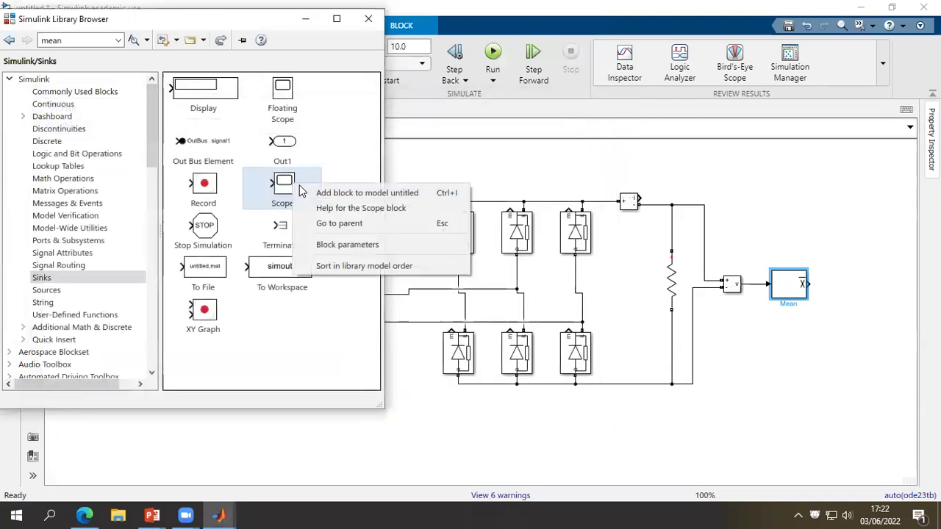
left_click(318, 192)
left_click_drag(478, 309, 796, 174)
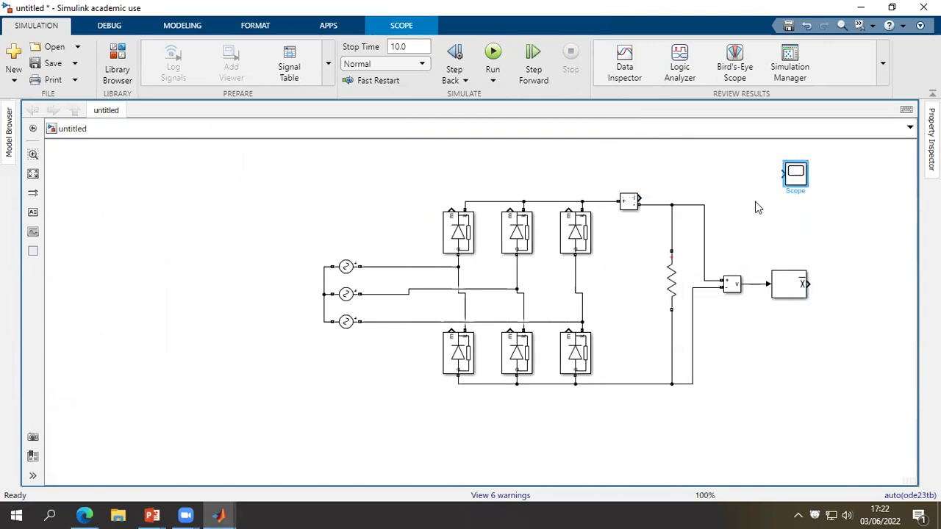
Step: Set the Scope's number of input ports to 3 and close the Scope window
double_click(796, 174)
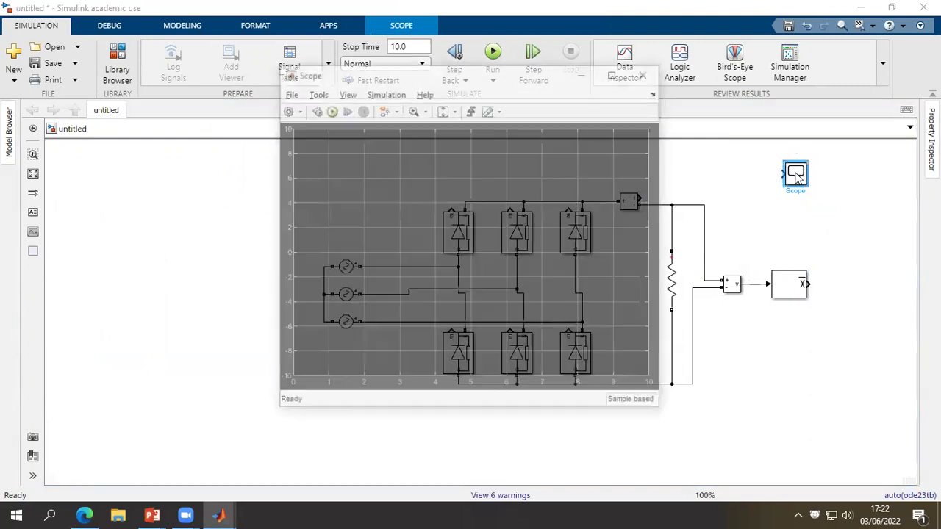
left_click(292, 110)
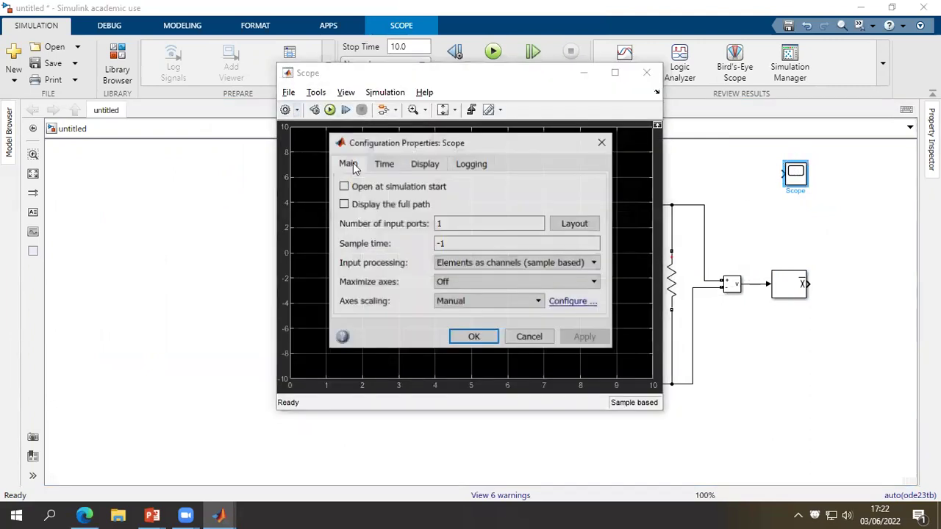
double_click(441, 224)
type("3")
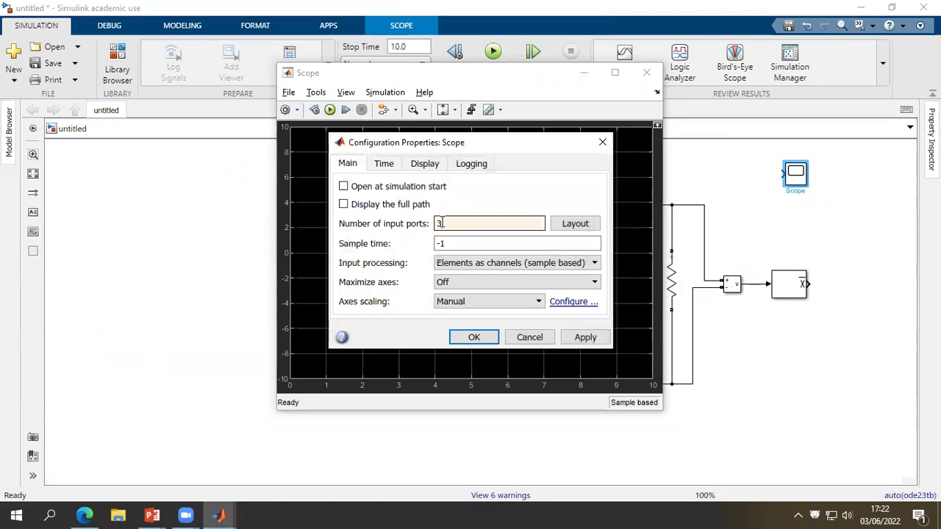
left_click(475, 336)
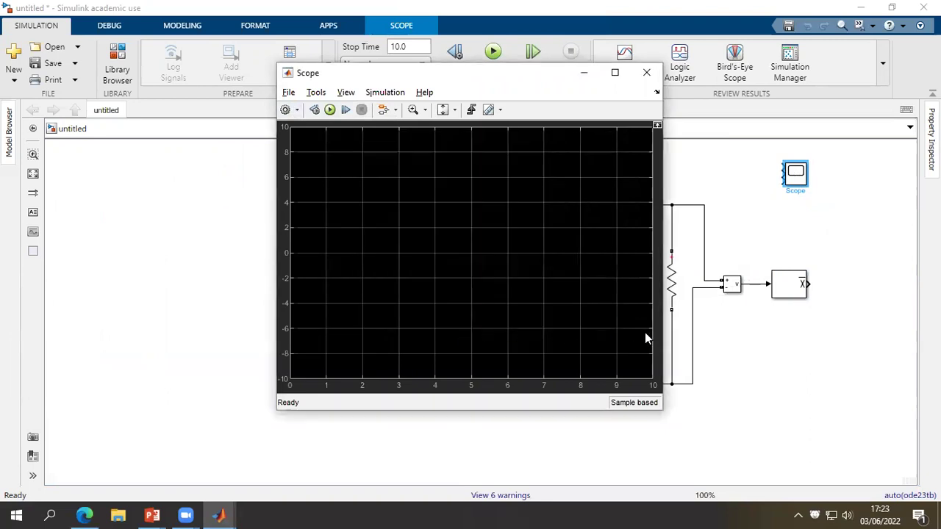
left_click(645, 73)
left_click(720, 186)
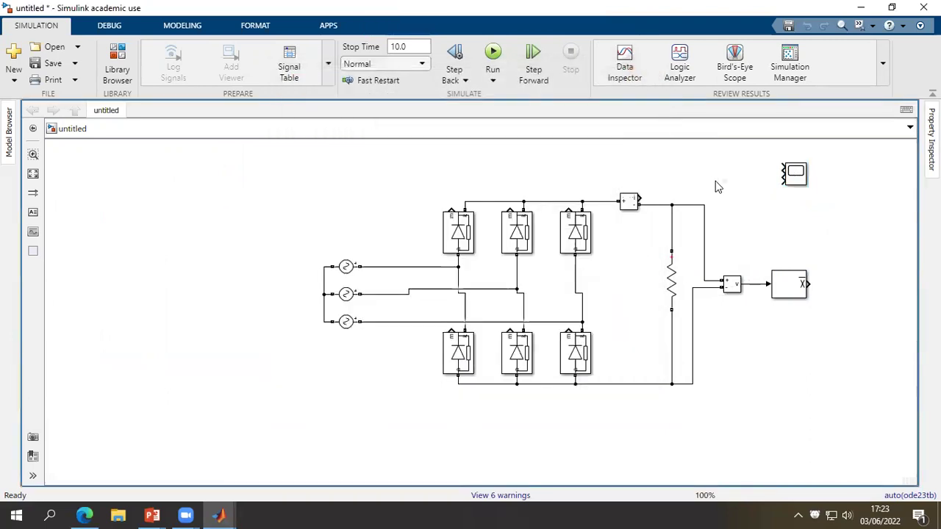
Step: Copy the Voltage Measurement beside the AC sources, wiring its positive input to the first phase line and its negative input to the second
left_click(733, 286)
mouse_move(732, 295)
left_mouse_down()
mouse_move(427, 277)
mouse_move(403, 236)
mouse_move(392, 237)
mouse_move(376, 266)
left_mouse_up()
left_click_drag(397, 236, 396, 294)
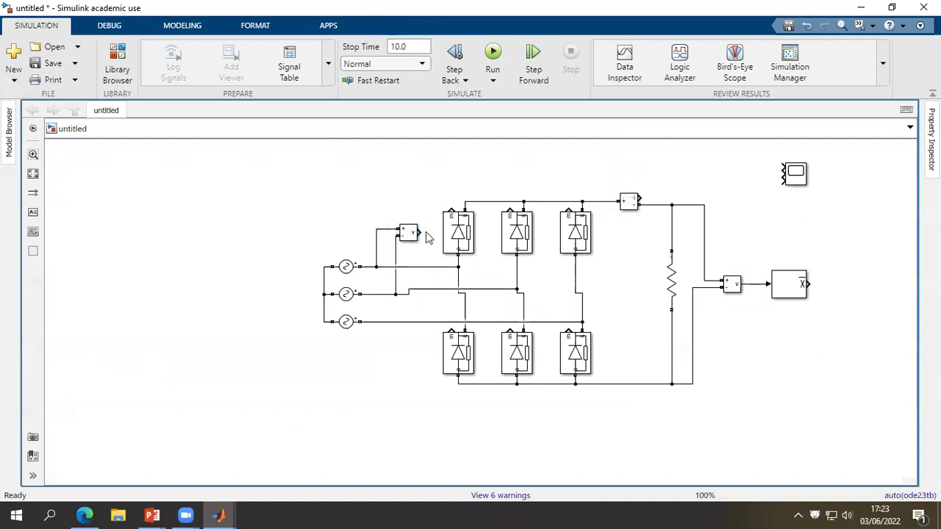
Step: Wire the source Voltage Measurement, the Current Measurement and the load Voltage Measurement outputs to the Scope's first, second and third inputs
left_click_drag(422, 231, 782, 166)
mouse_move(637, 197)
left_mouse_down()
mouse_move(781, 172)
mouse_move(756, 199)
mouse_move(757, 285)
left_mouse_up()
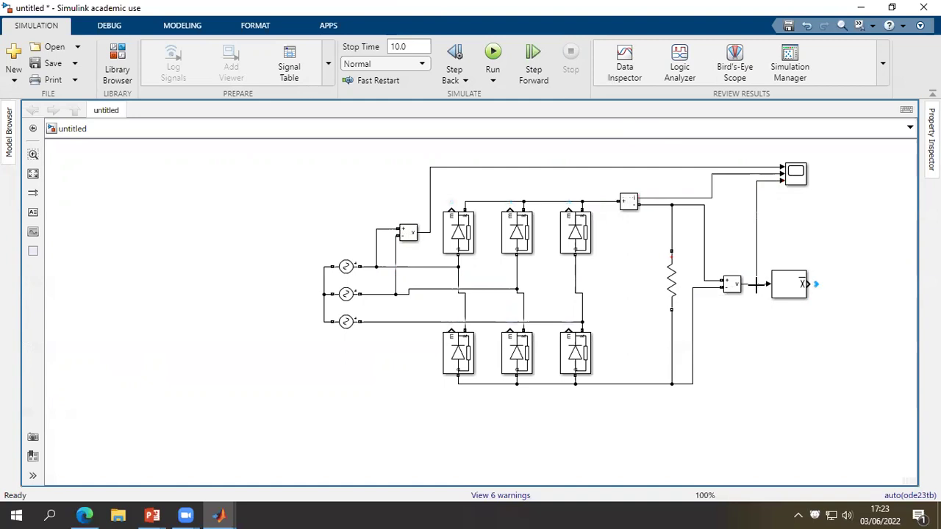
left_click(804, 274)
Step: Add a Display block from the Sinks library, place it beside the Mean block and connect the Mean output to it
left_click(116, 59)
left_click(208, 98)
right_click(210, 98)
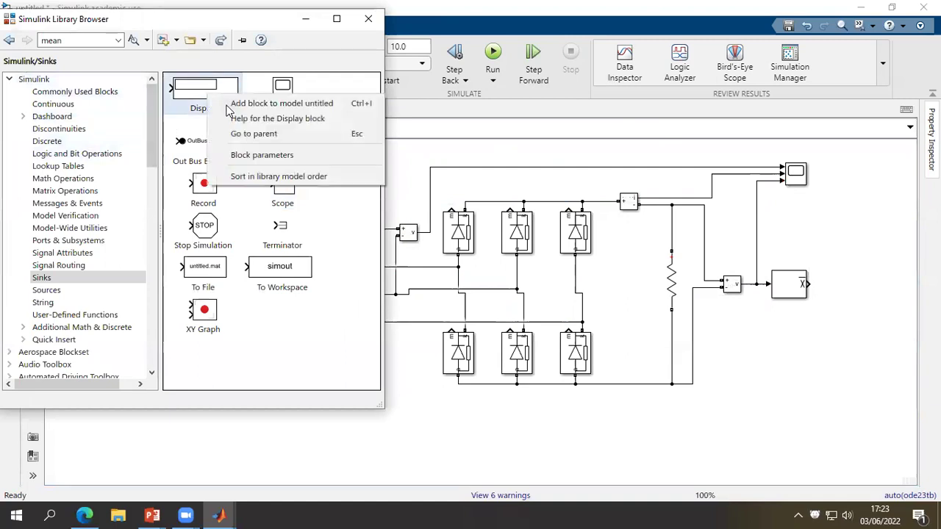
left_click(250, 101)
left_click(508, 316)
left_click_drag(507, 316, 891, 292)
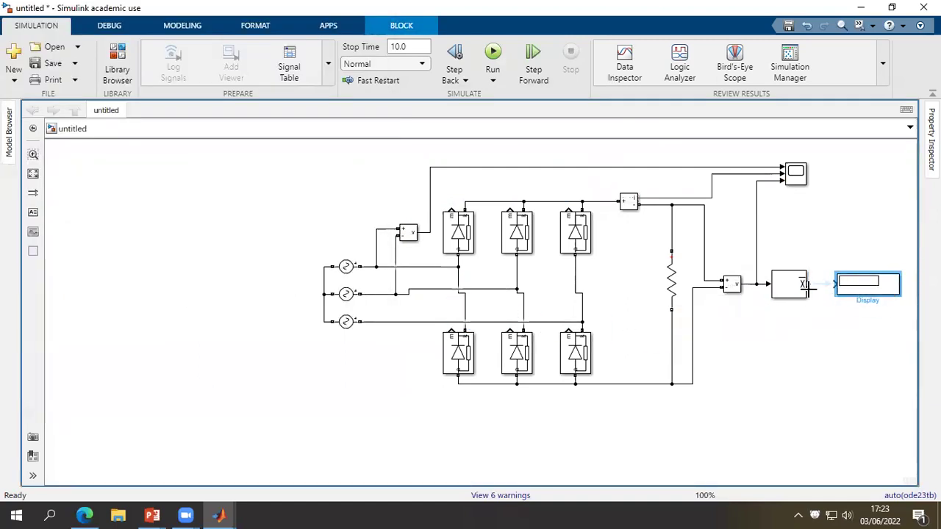
left_click_drag(808, 284, 833, 286)
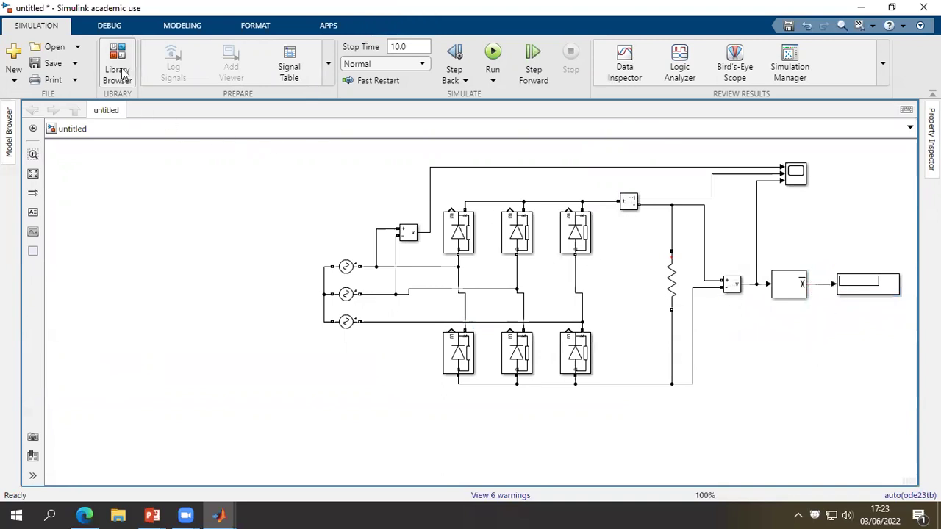
Step: Search the block library for "powergui", add the powergui block and place it in the empty area above the AC voltage sources
left_click(118, 67)
left_click(82, 39)
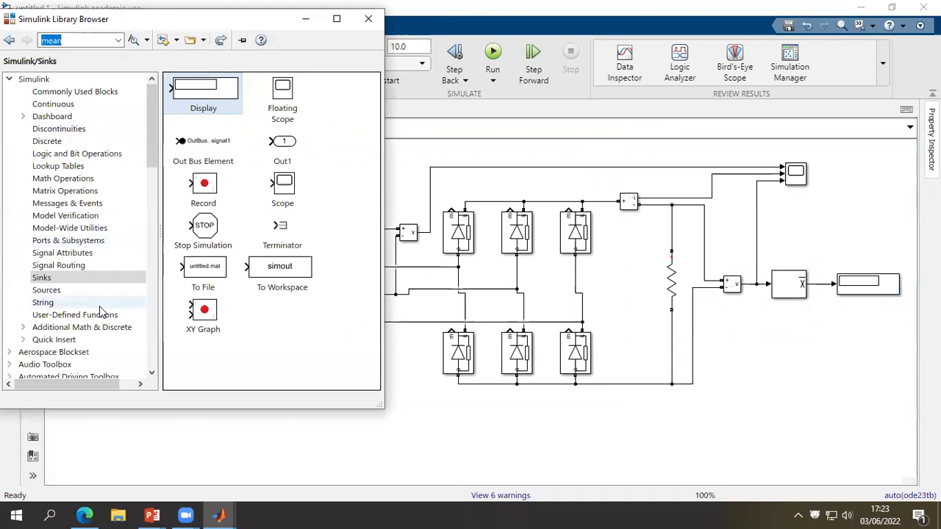
type("power")
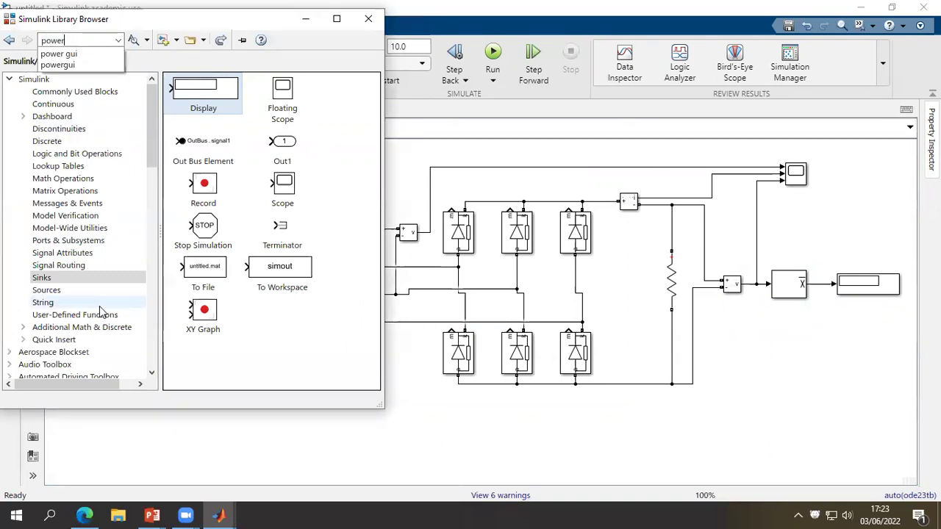
key("Down")
key("Return")
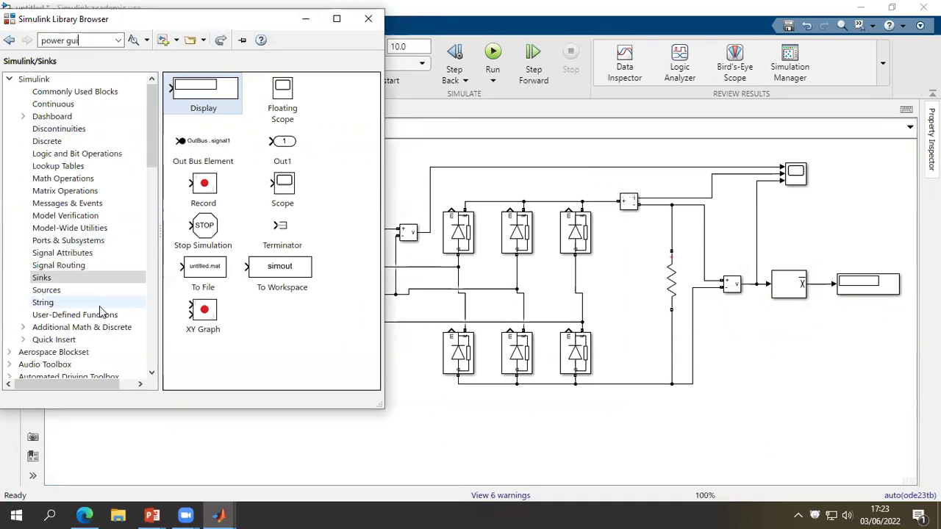
left_click(68, 41)
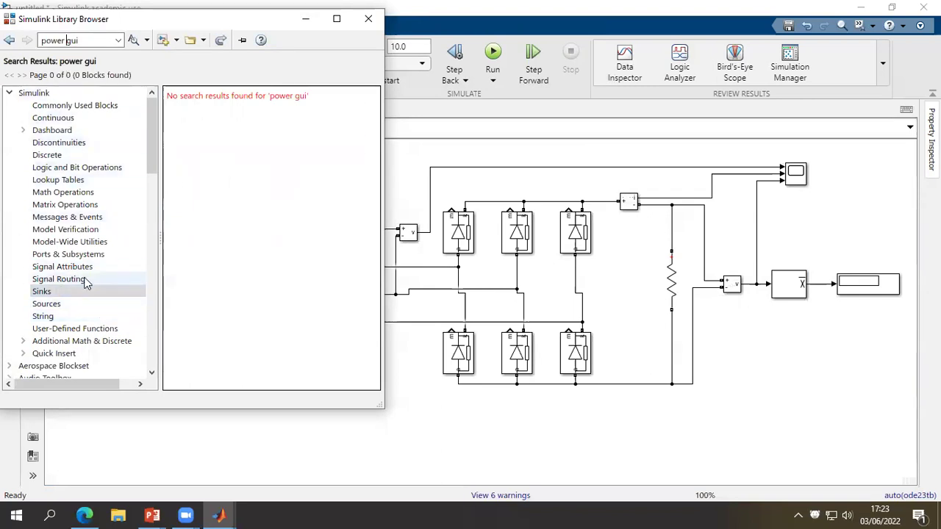
key("BackSpace")
key("Return")
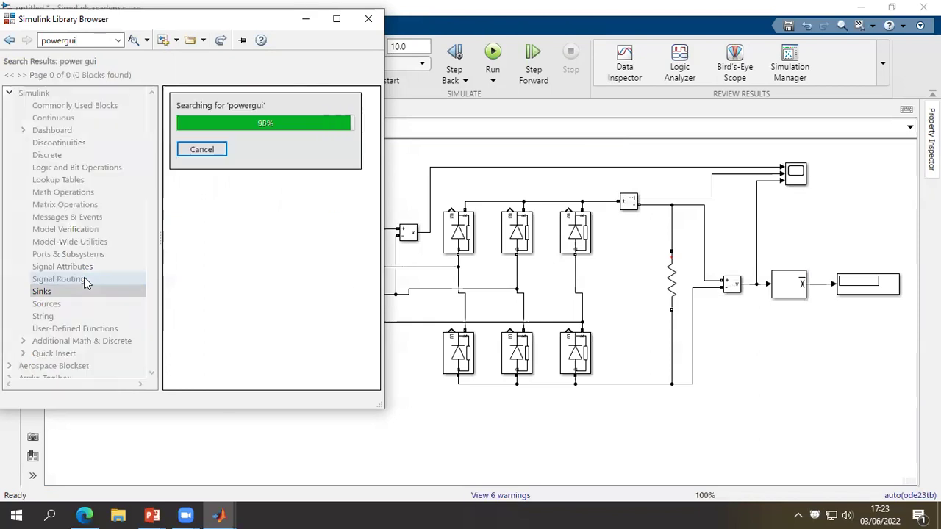
right_click(232, 133)
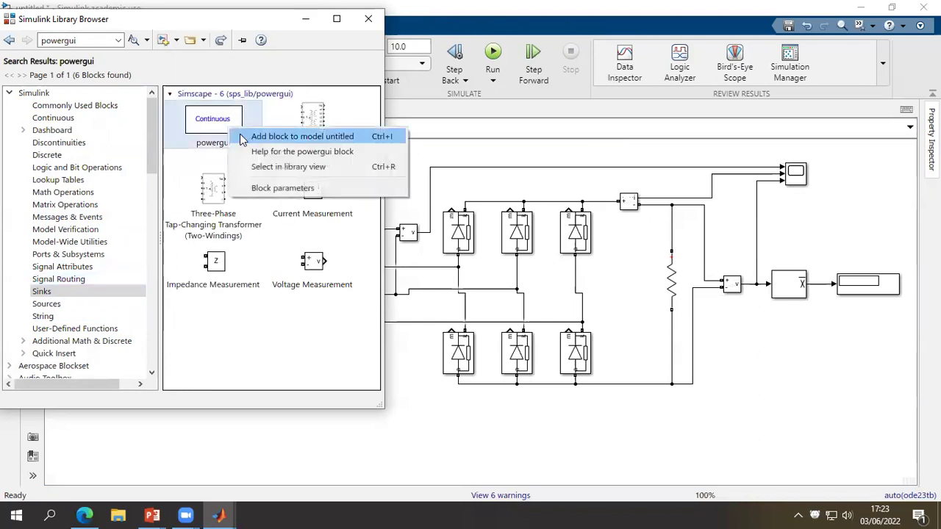
left_click(254, 137)
left_click_drag(459, 313, 328, 168)
left_click(773, 344)
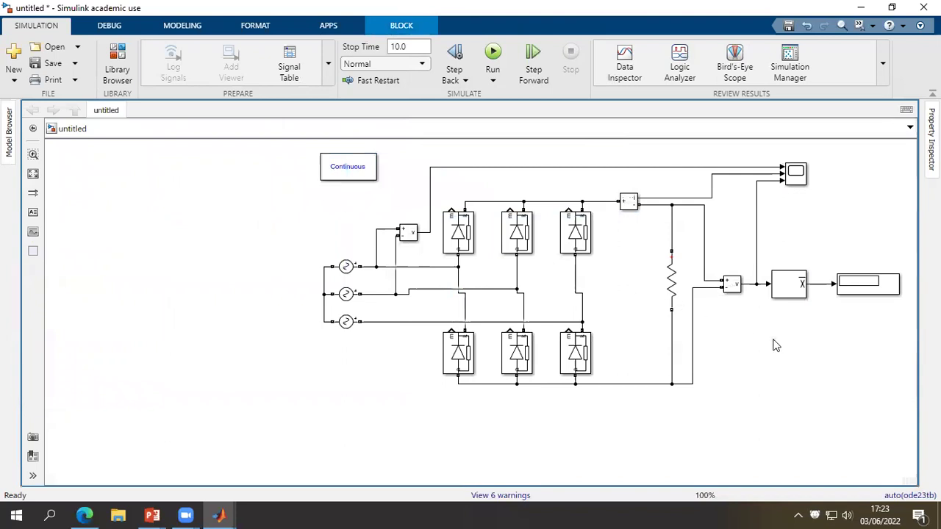
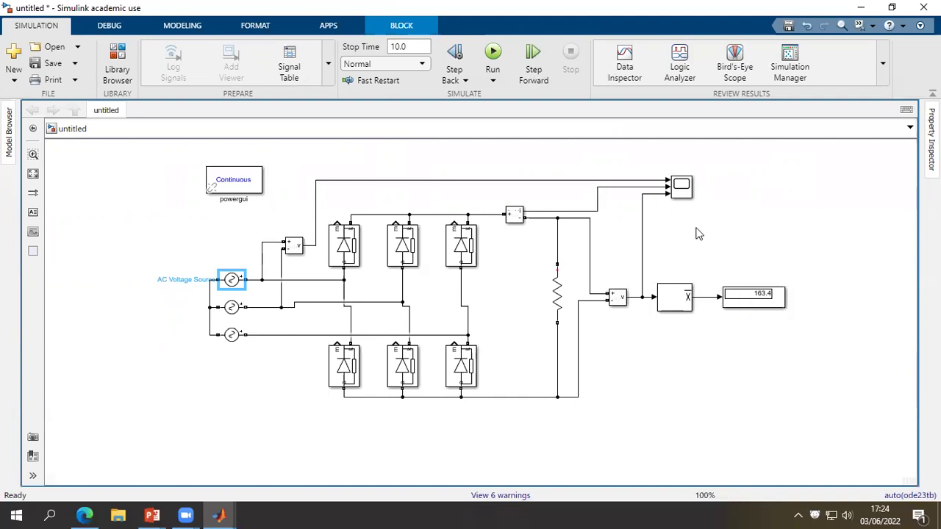
Step: Open the Scope full screen and zoom the time axis to about 2.74 to 2.76 s to examine the line voltage, load current and load voltage
double_click(681, 187)
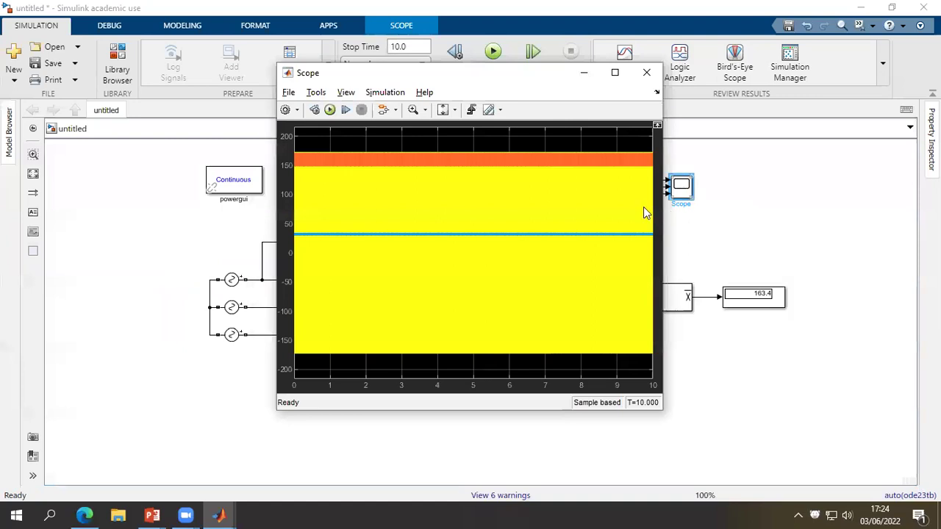
left_click(614, 72)
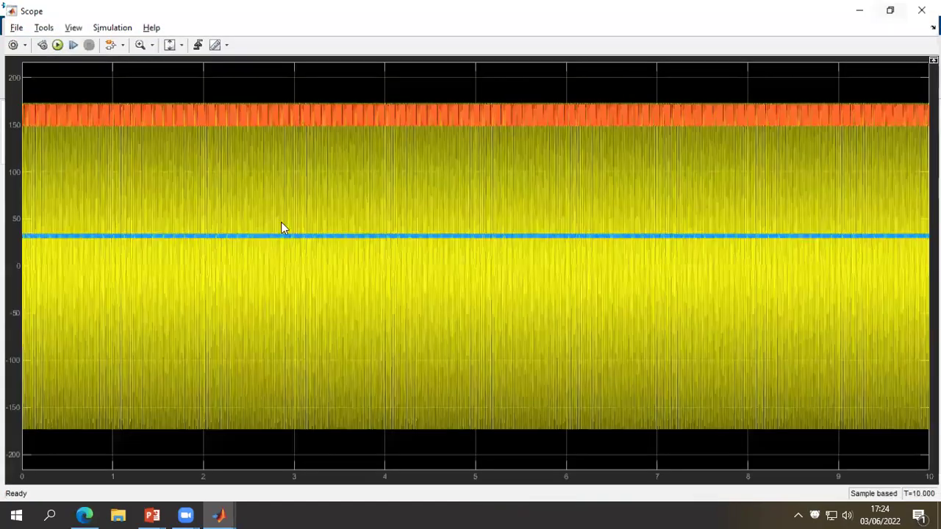
left_click(148, 42)
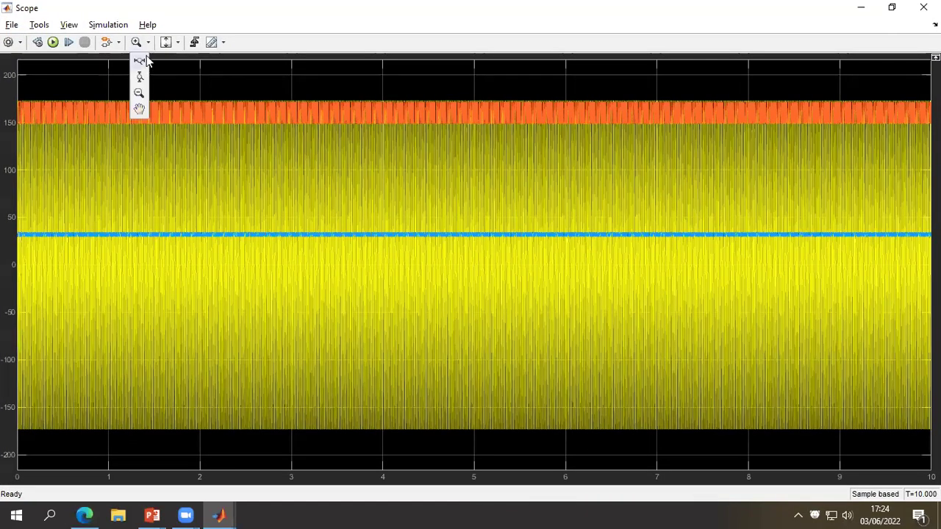
left_click(140, 72)
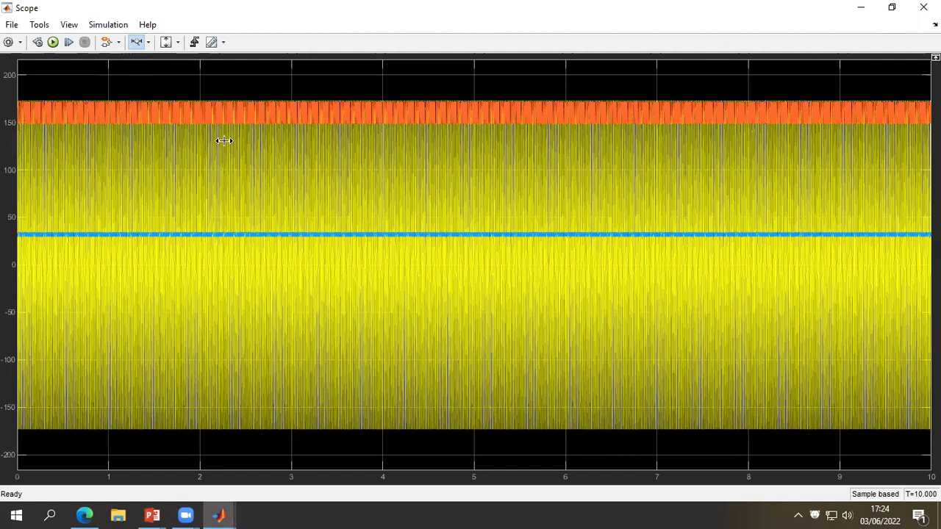
left_click(283, 187)
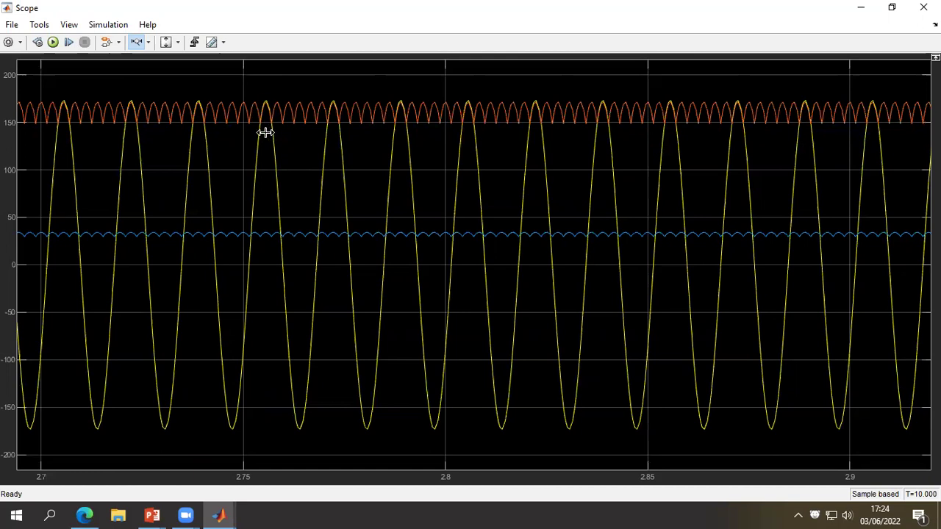
left_click_drag(99, 182, 507, 181)
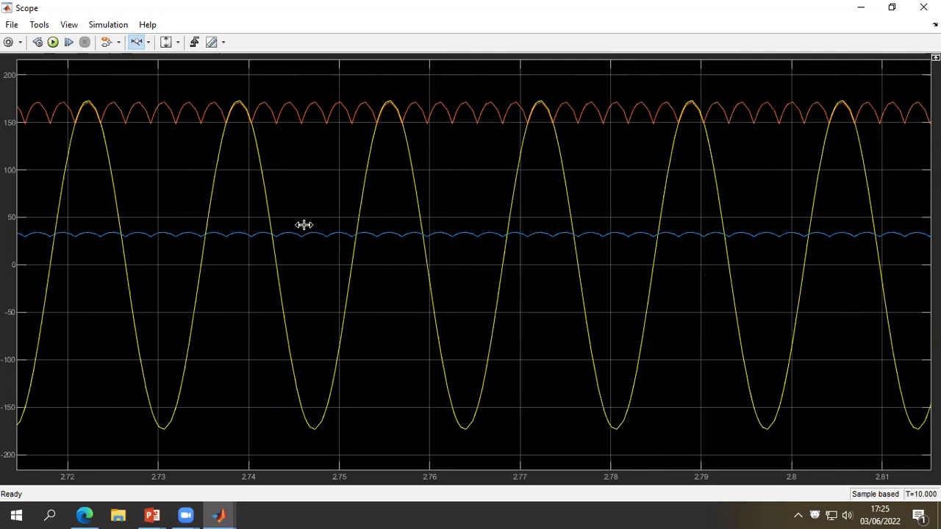
left_click_drag(160, 202, 601, 214)
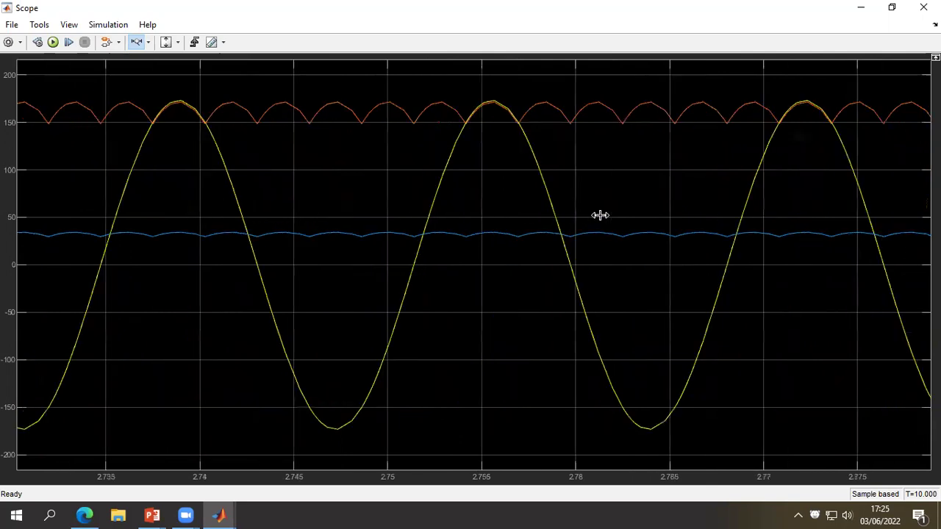
left_click_drag(196, 213, 637, 215)
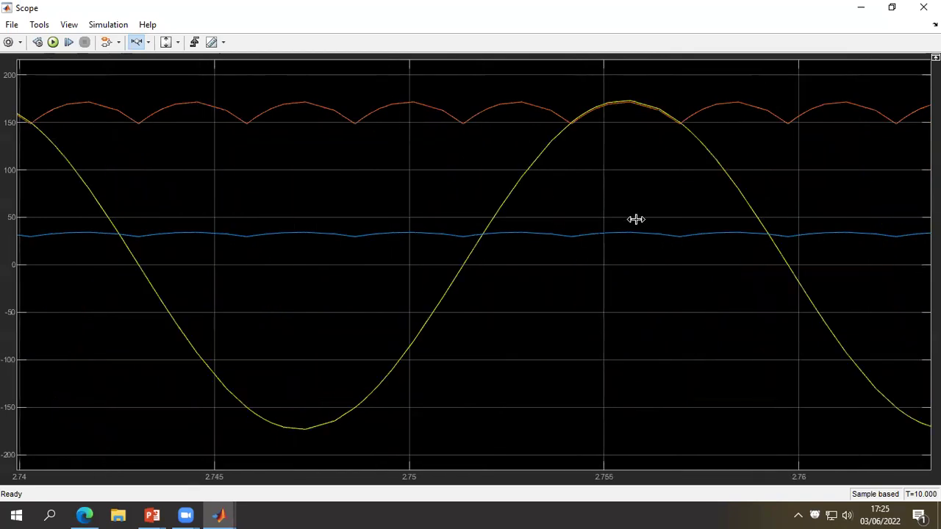